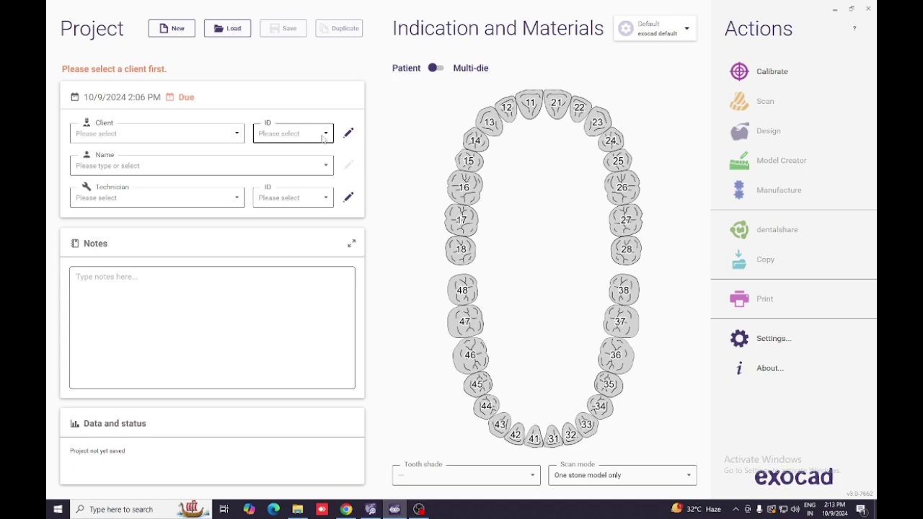
Assign the existing client to the project by name and choose the patient entry pfm,dp.
left_click(348, 136)
left_click(163, 101)
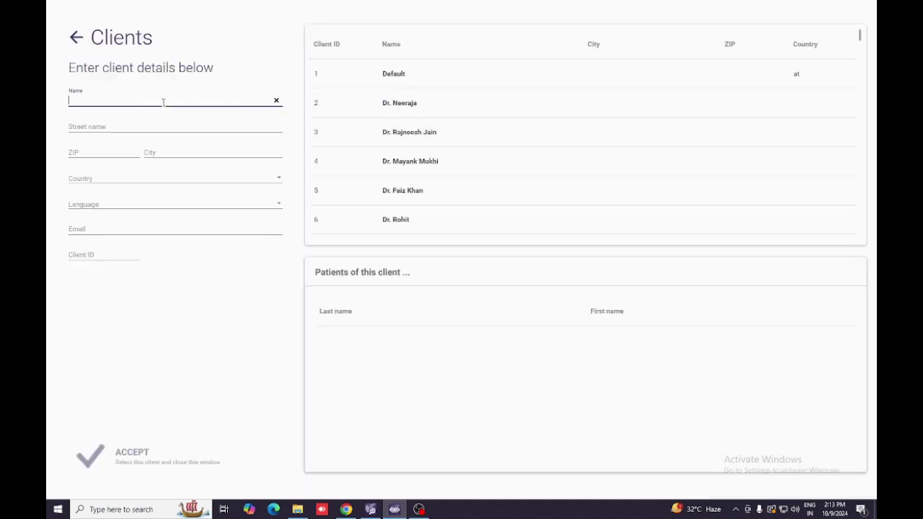
type("Dr")
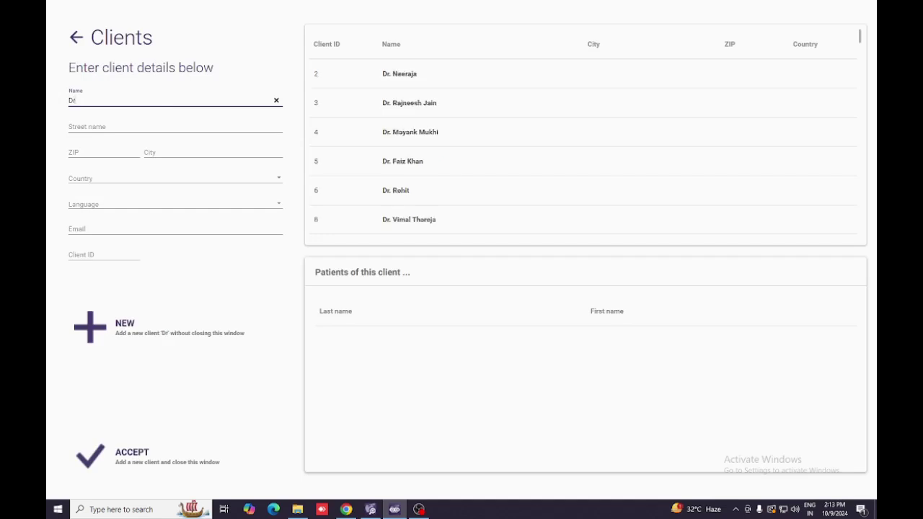
type(". Pu")
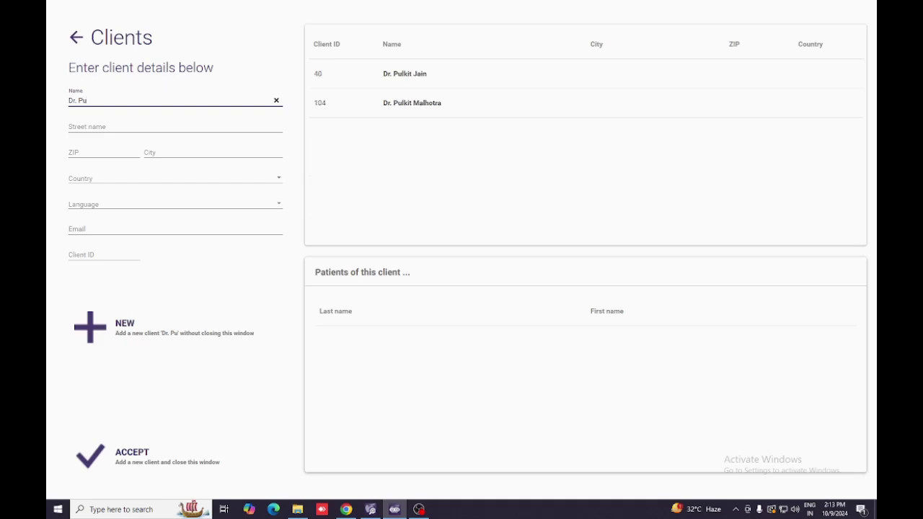
left_click(419, 73)
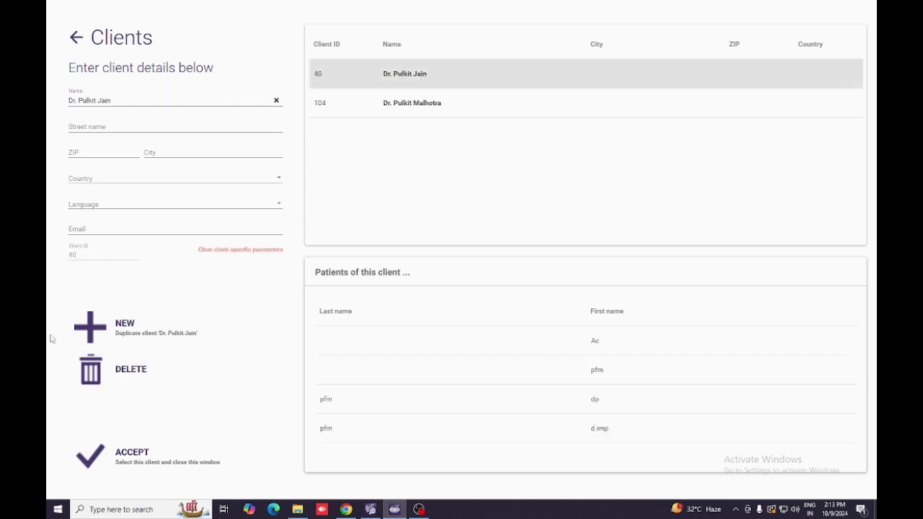
left_click(135, 461)
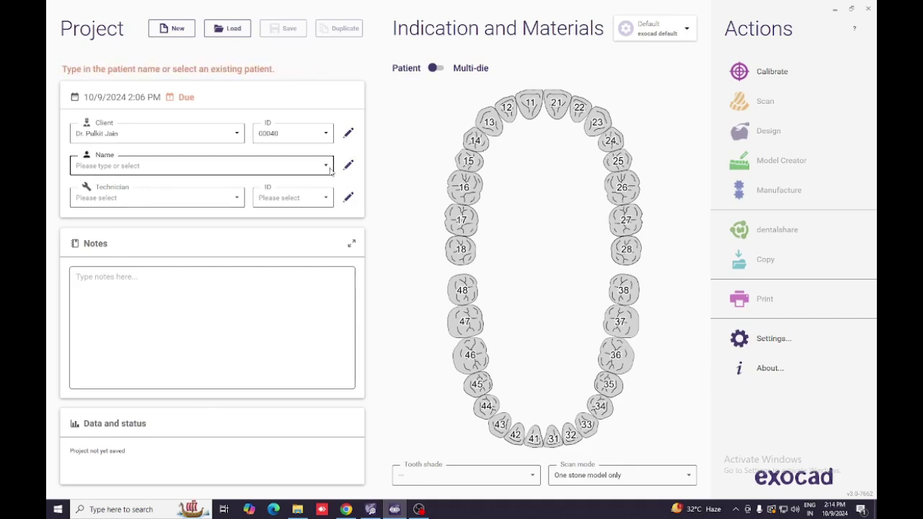
left_click(328, 166)
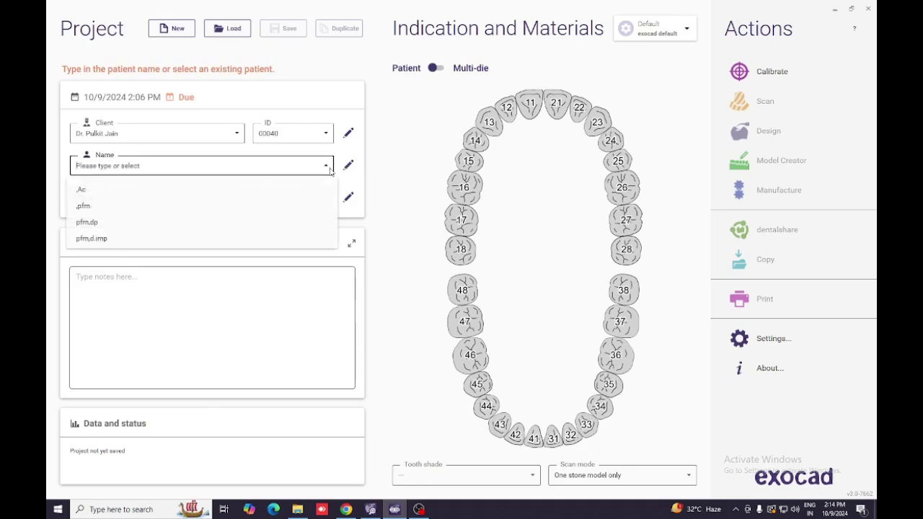
left_click(132, 225)
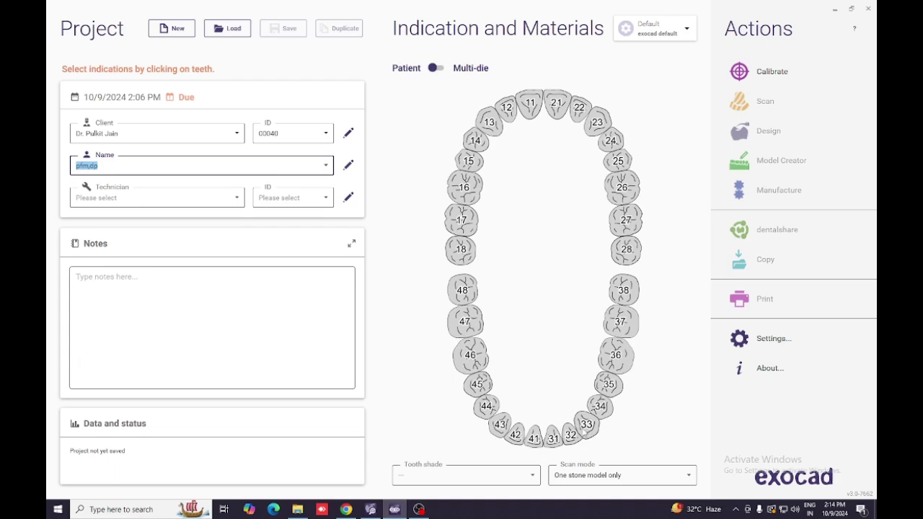
Define tooth 34 as an offset coping in NP Metal and apply the same indication to tooth 37.
left_click(606, 416)
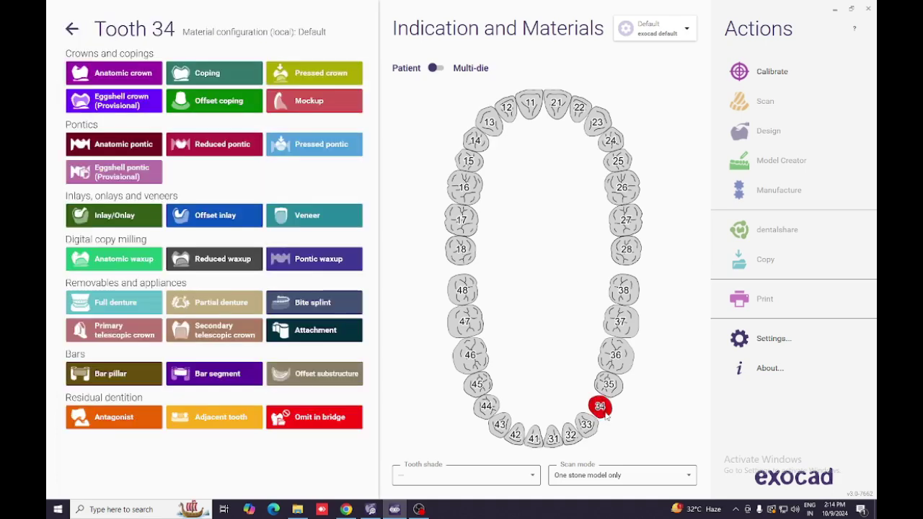
left_click(214, 103)
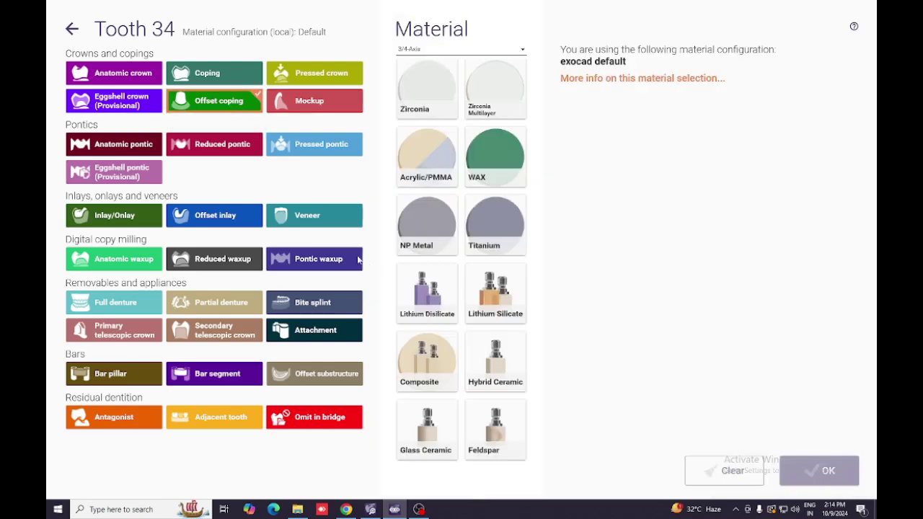
left_click(438, 239)
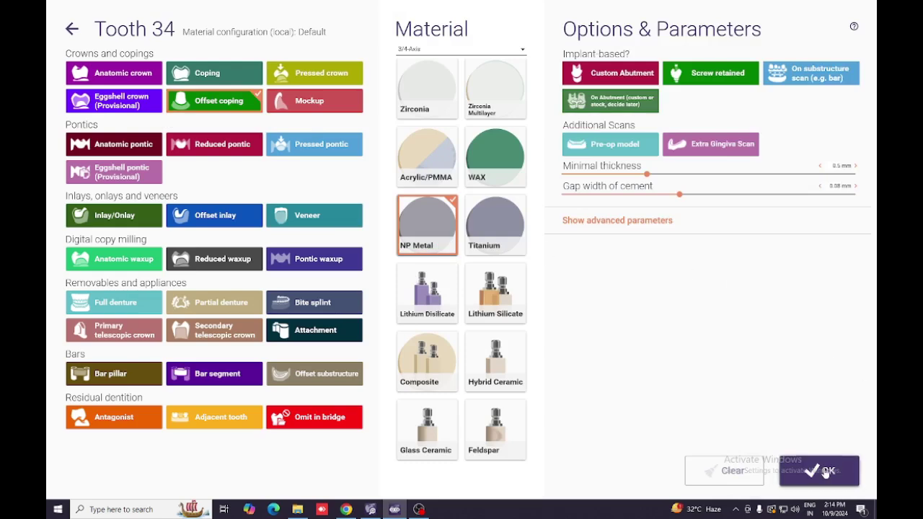
left_click(827, 472)
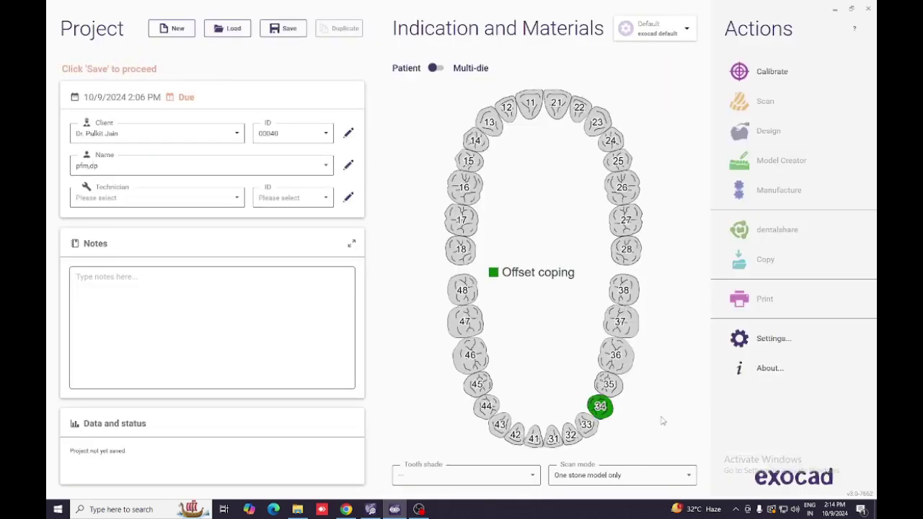
left_click(619, 324)
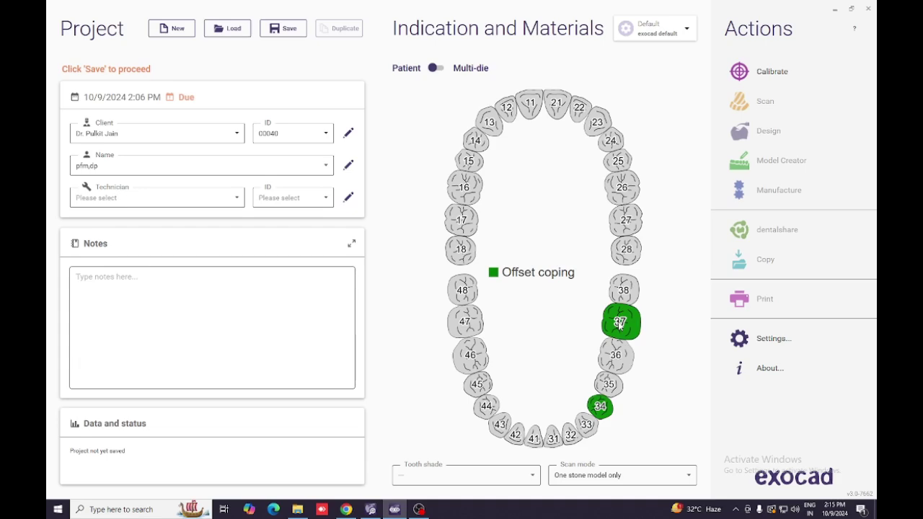
Define teeth 35 and 36 as reduced pontics in NP Metal and connect the bridge from 34 to 37.
left_click(615, 388)
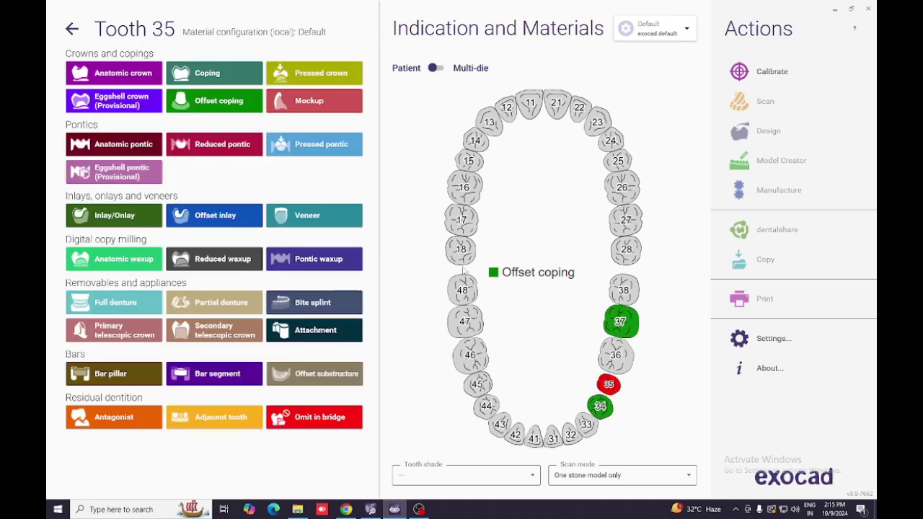
left_click(230, 152)
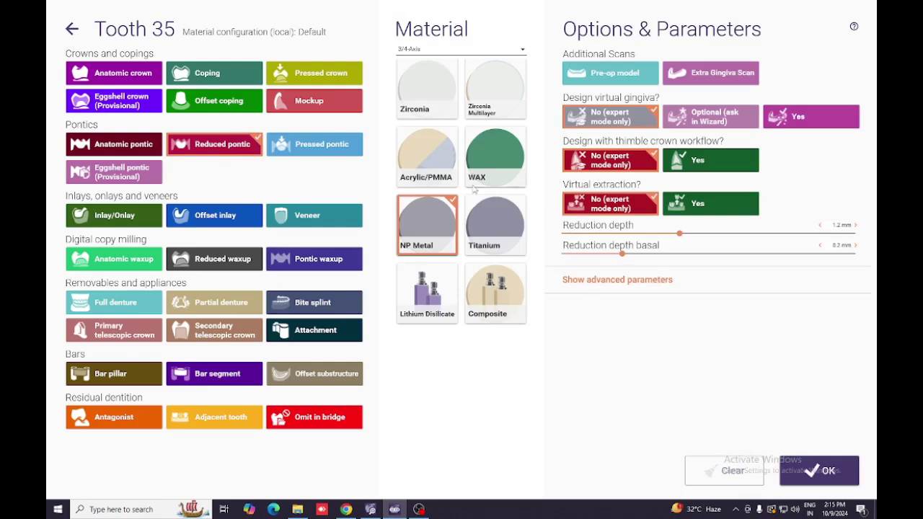
left_click(813, 472)
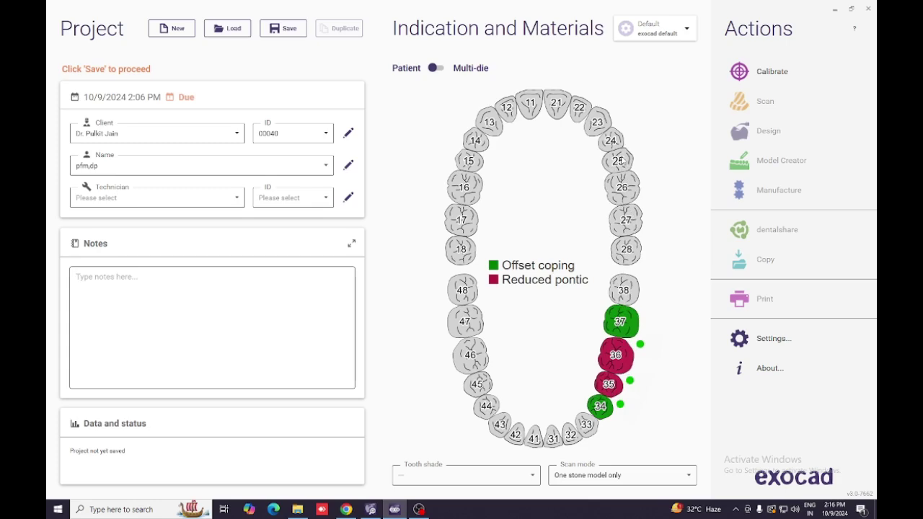
Mark tooth 25 as a healthy antagonist.
left_click(620, 162)
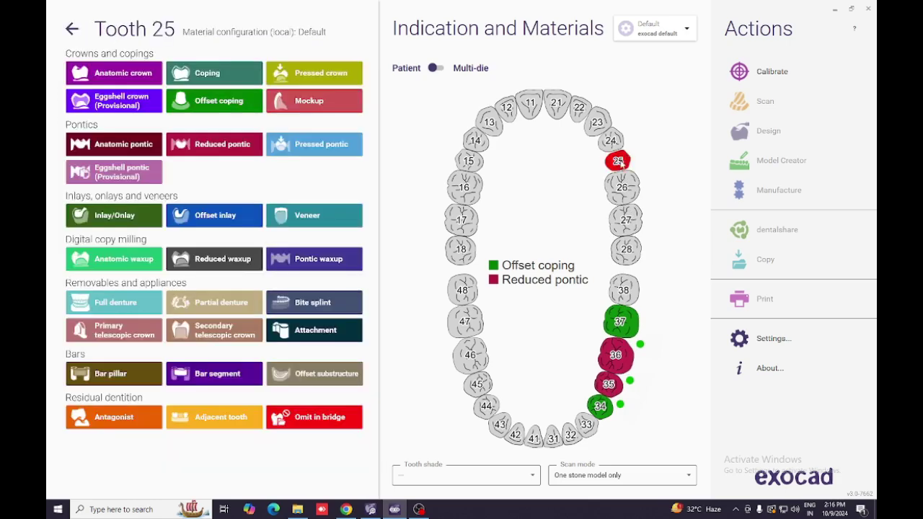
left_click(127, 416)
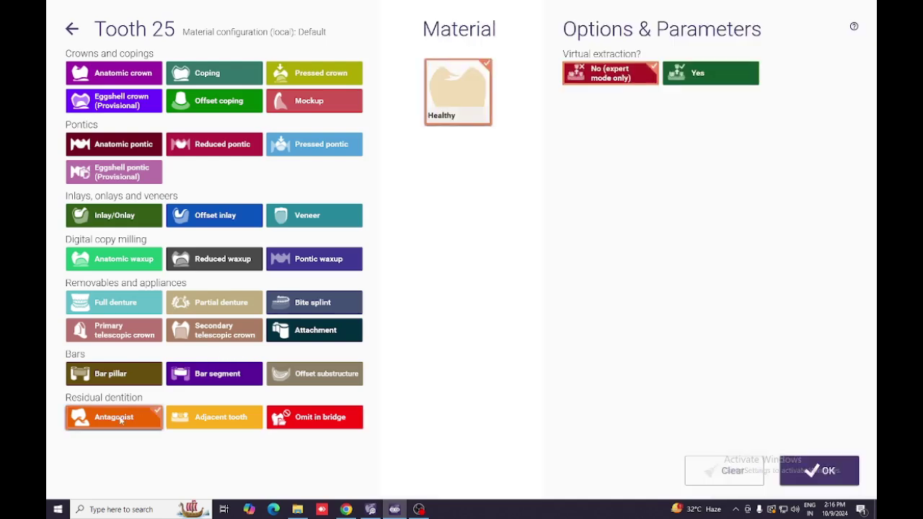
left_click(828, 471)
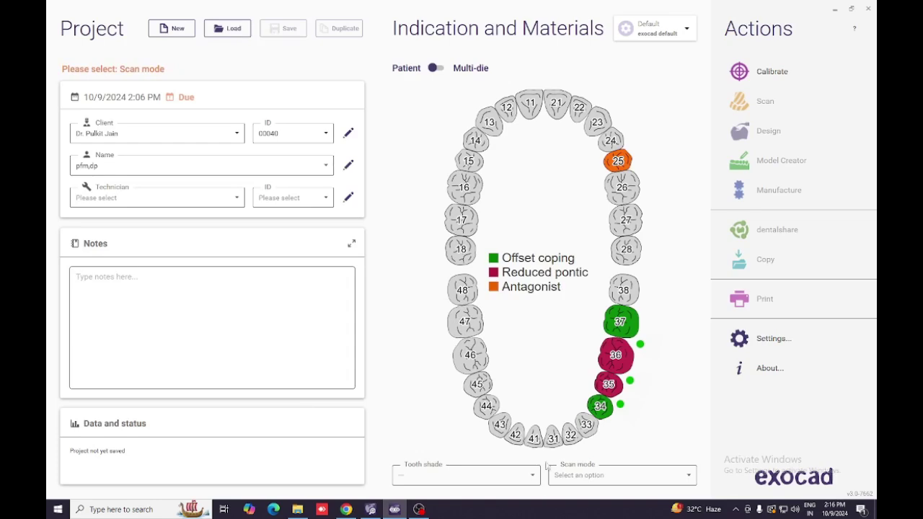
Set the scan mode to Two stone models in occlusion and save the project.
left_click(690, 476)
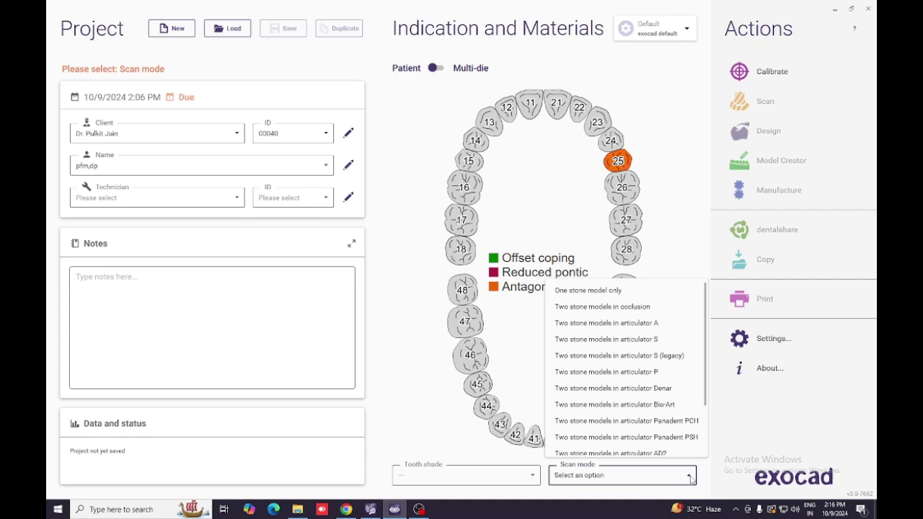
scroll(627, 360, "down", 2)
scroll(627, 339, "up", 2)
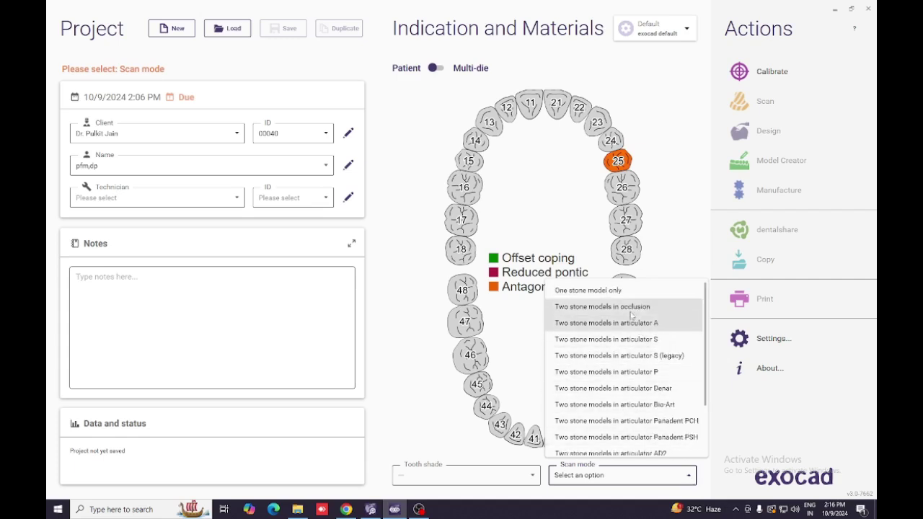
left_click(629, 309)
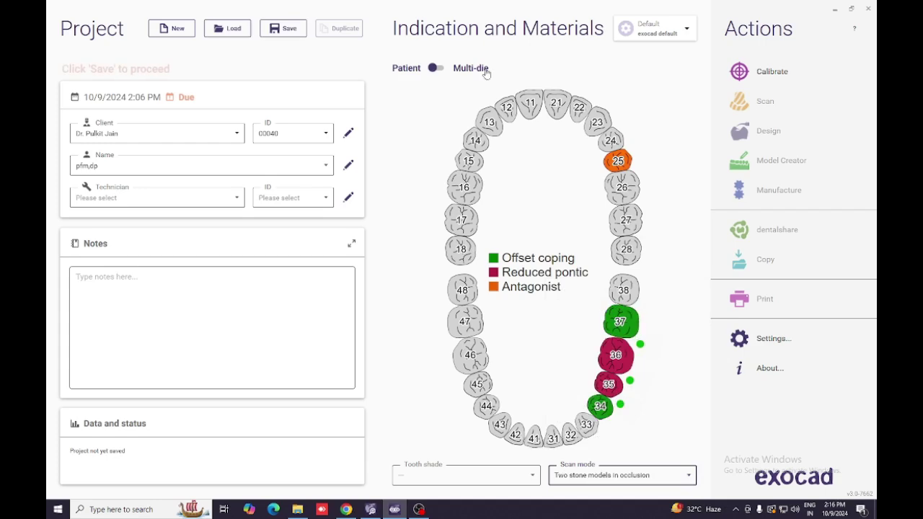
left_click(288, 28)
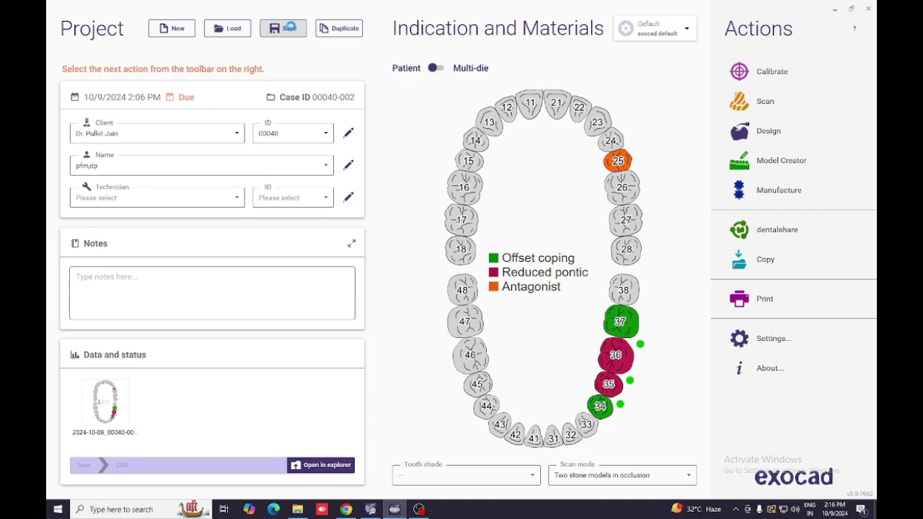
Launch the project's scan in the SHINING 3D software as a non separated model, then scan and accept the total jaw.
left_click(769, 107)
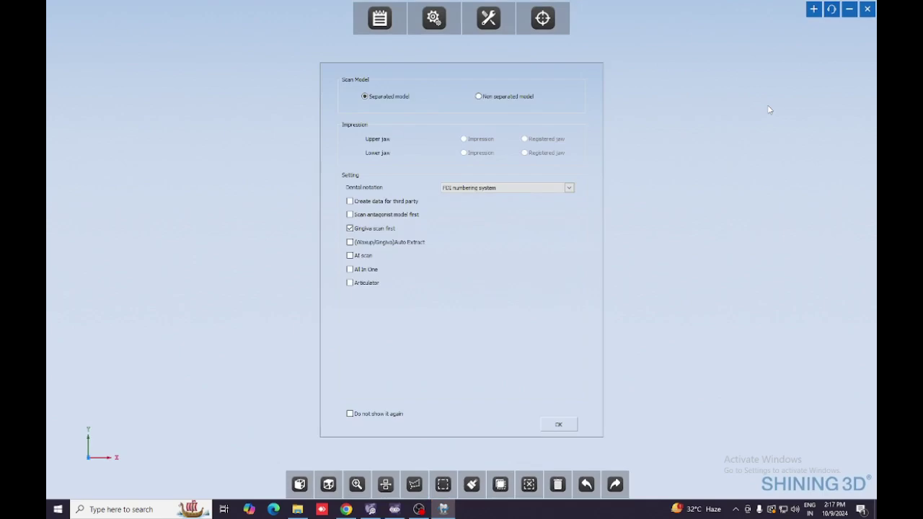
left_click(484, 98)
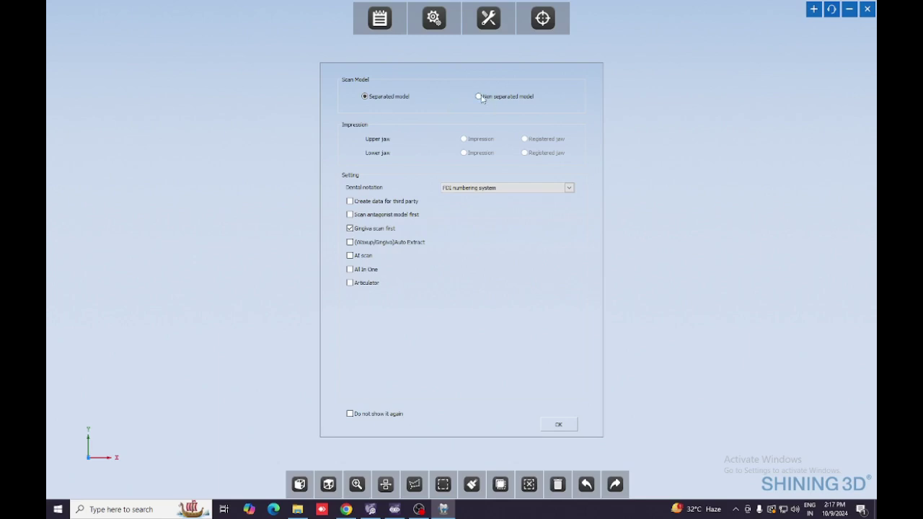
left_click(567, 428)
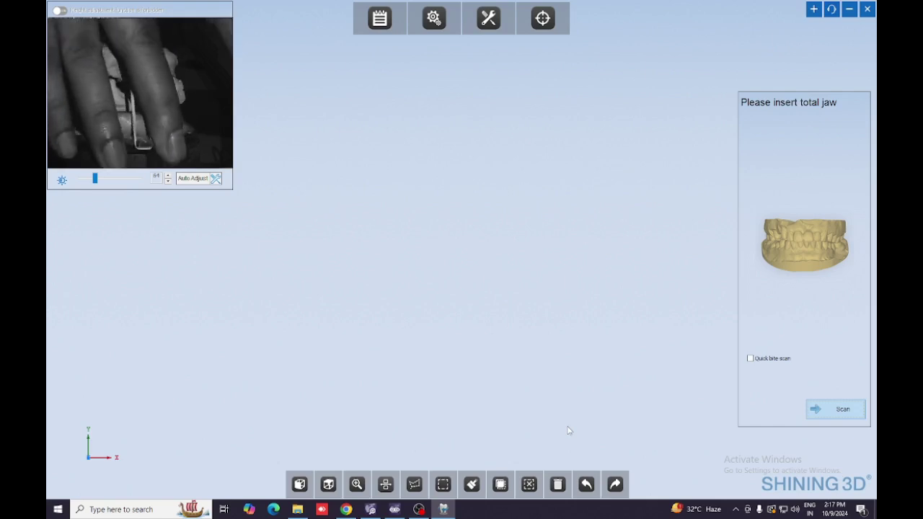
left_click(850, 410)
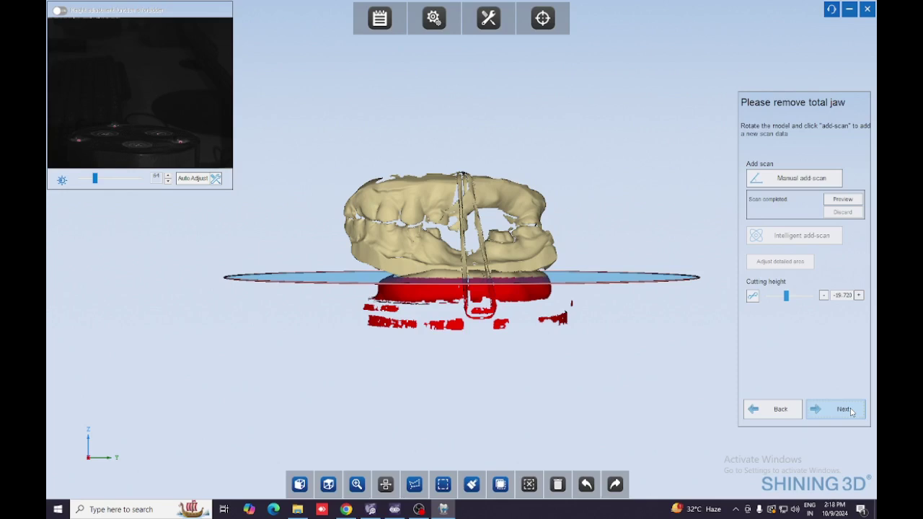
left_click(844, 409)
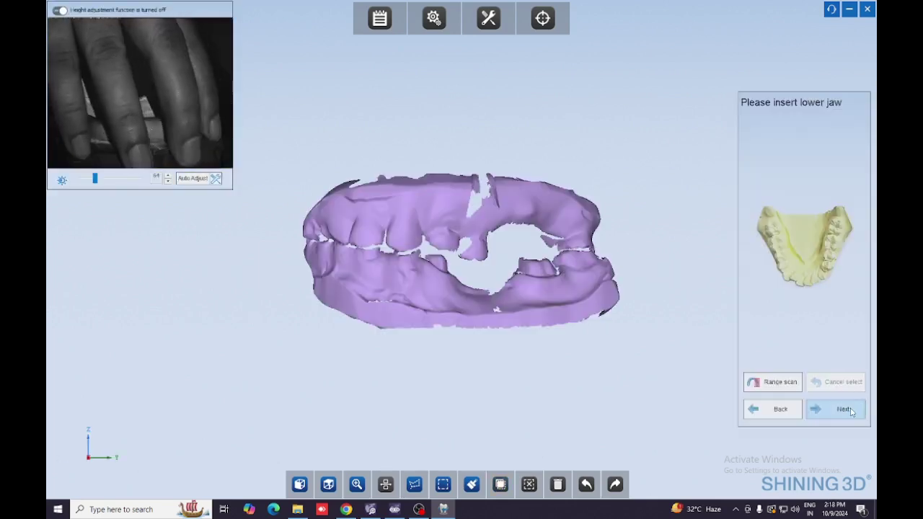
Scan the lower jaw model, inspect the captured data and accept the scan.
left_click(851, 411)
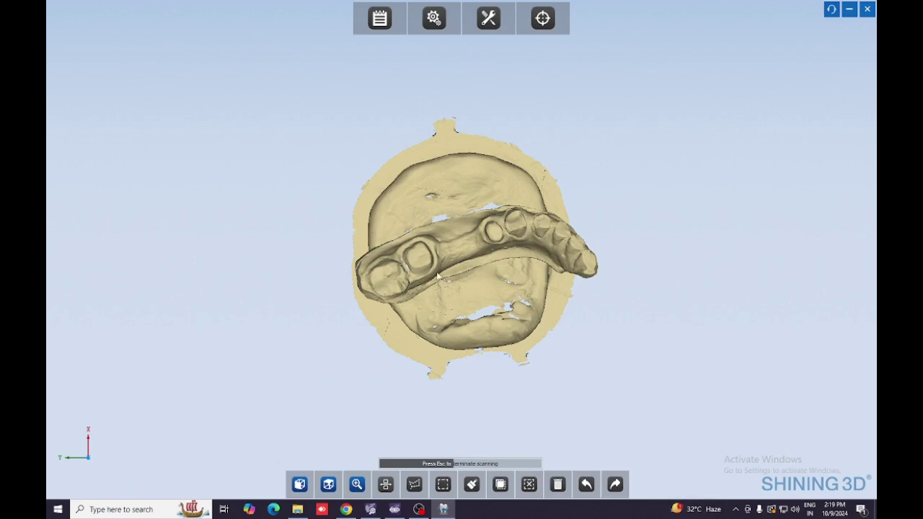
scroll(407, 258, "up", 5)
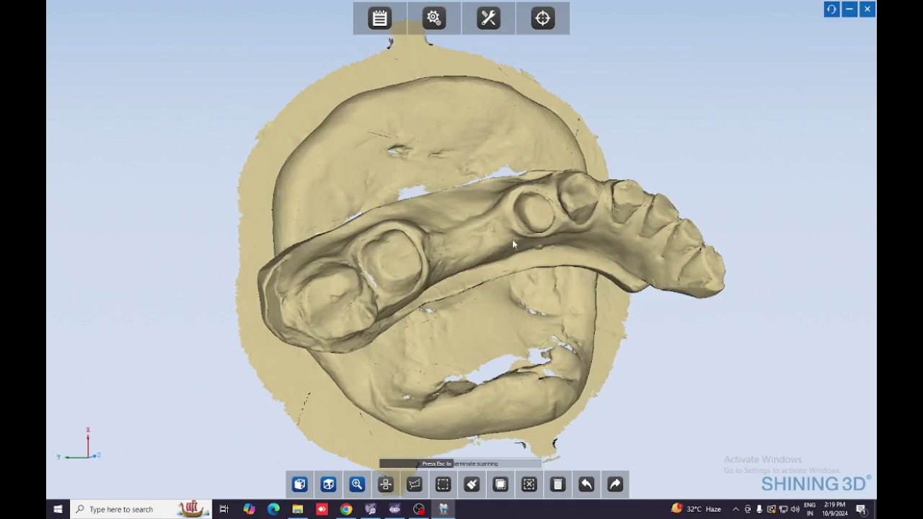
middle_click_drag(514, 244, 536, 240)
left_click_drag(536, 240, 540, 279)
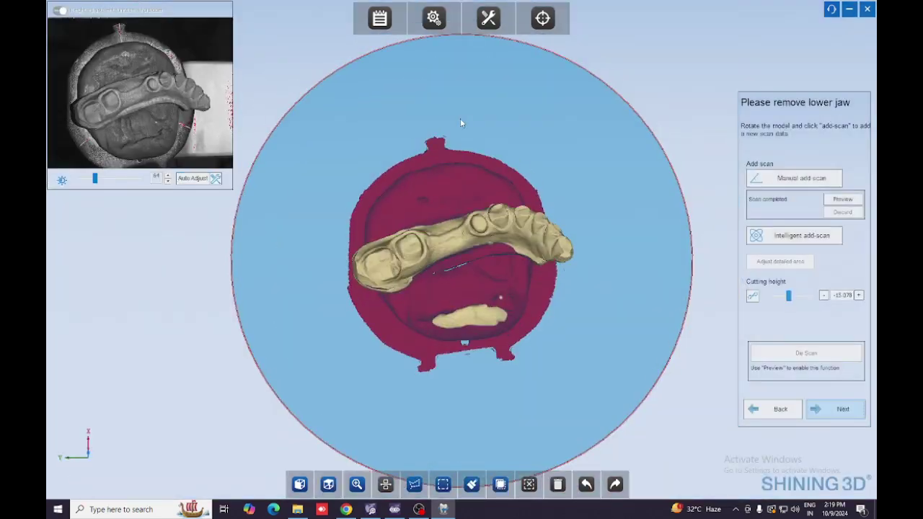
left_click(855, 415)
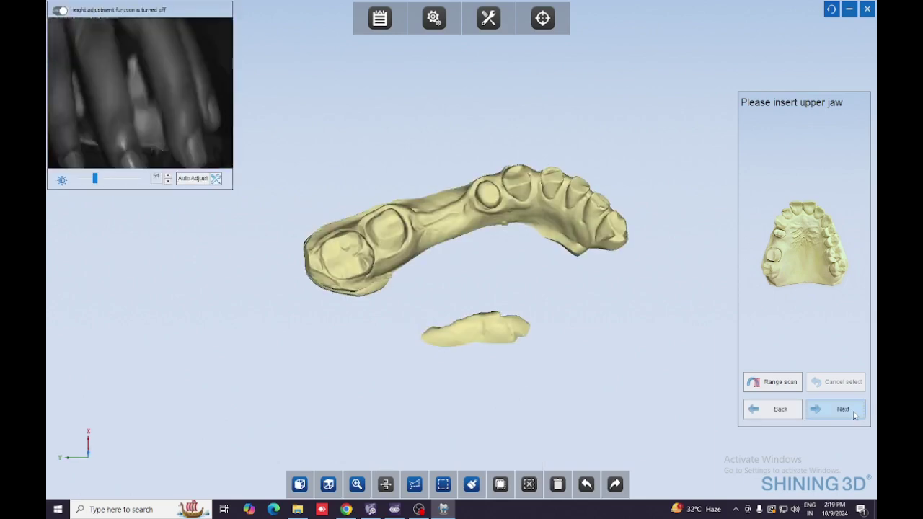
Scan the upper jaw model and accept the alignment of both jaws to the total jaw scan.
left_click(842, 409)
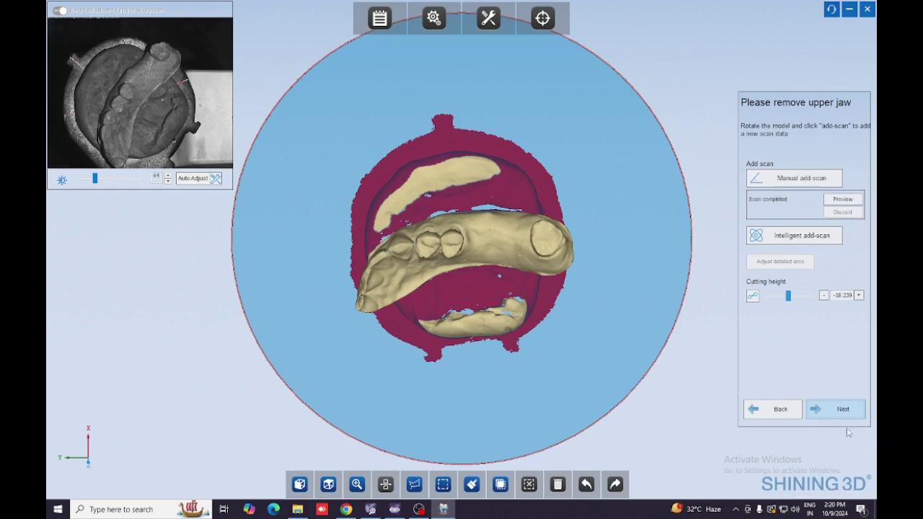
left_click(836, 409)
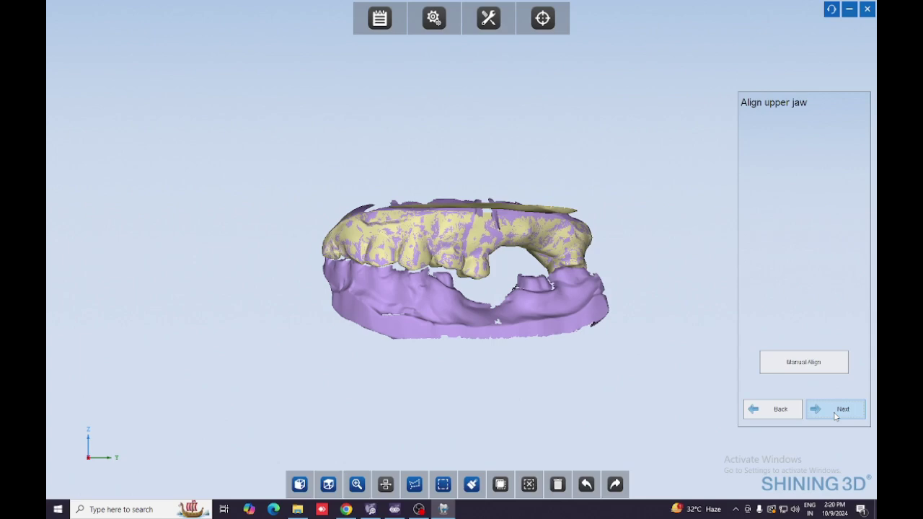
left_click(835, 413)
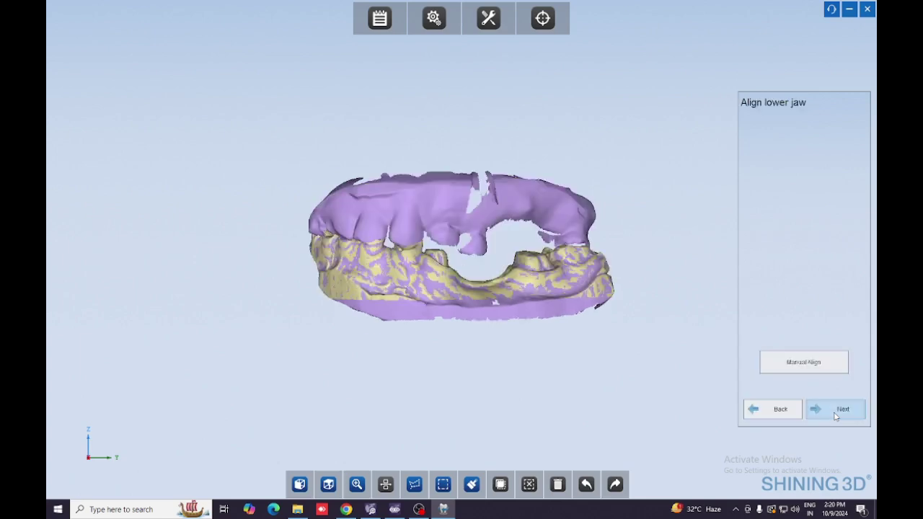
left_click(857, 413)
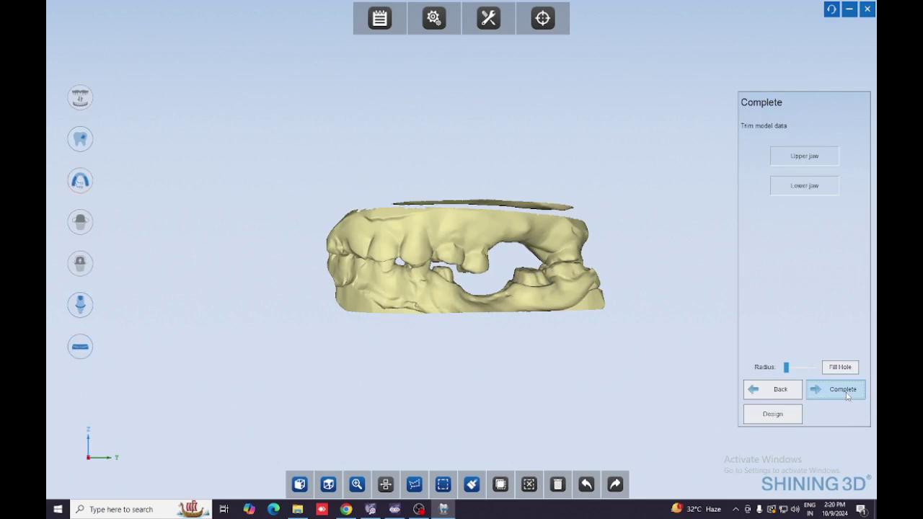
Complete the scan with both jaw models and start the project's design in exocad.
left_click(847, 396)
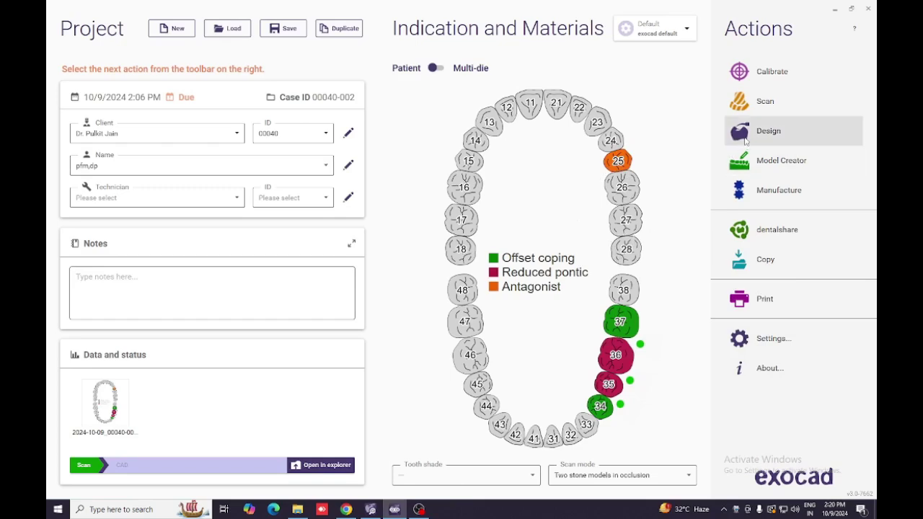
left_click(746, 141)
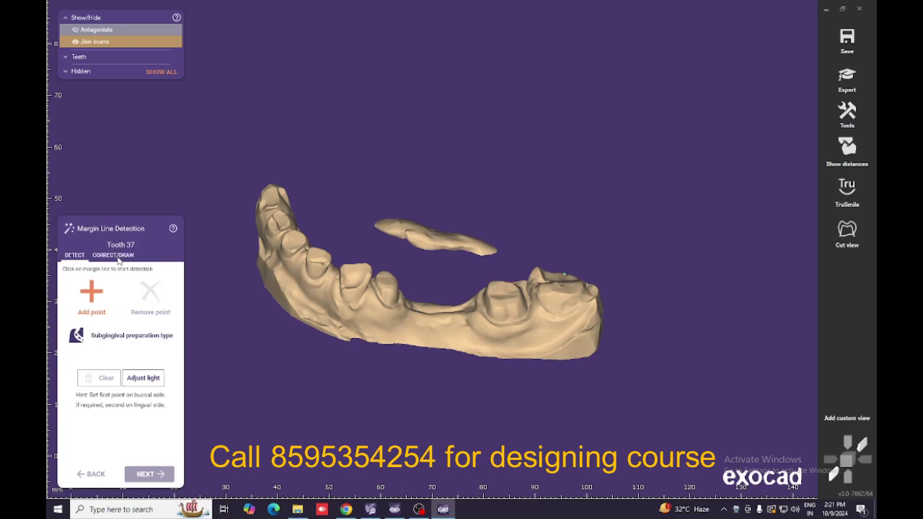
Draw the margin line around the preparation of tooth 37 manually with magnetic line drawing off, and accept it.
left_click(113, 255)
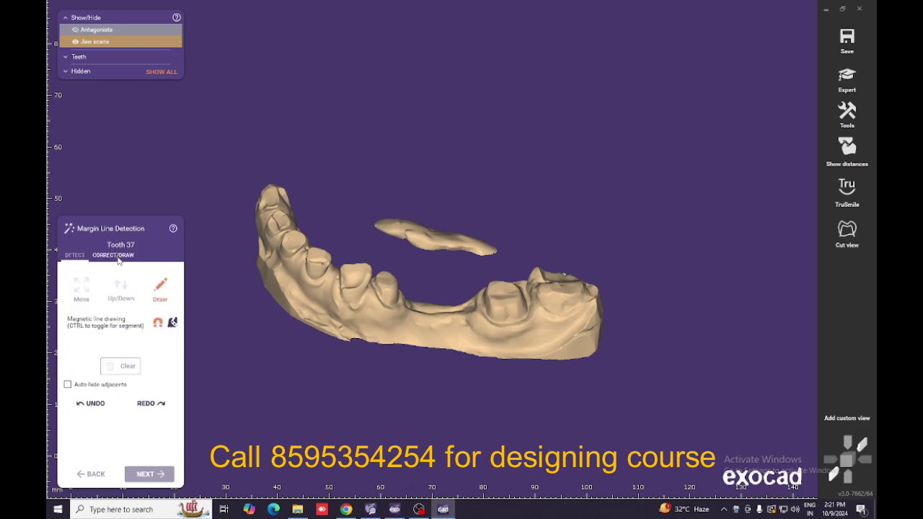
left_click(159, 324)
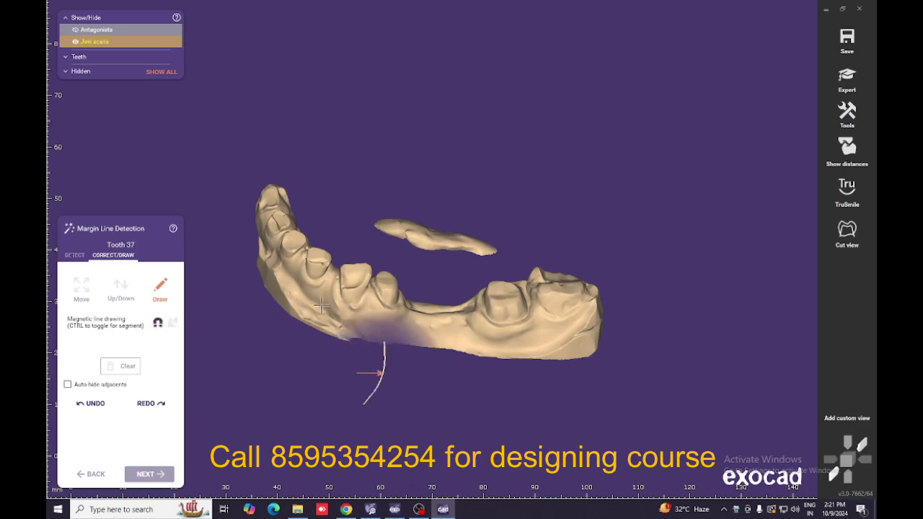
right_click_drag(503, 296, 515, 190)
scroll(511, 238, "up", 3)
scroll(511, 238, "up", 5)
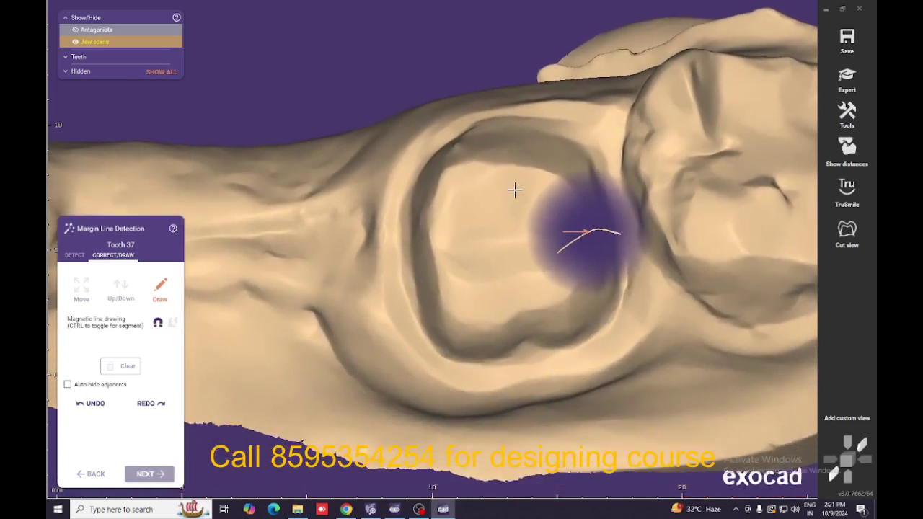
mouse_move(534, 370)
left_mouse_down()
mouse_move(473, 378)
mouse_move(434, 367)
mouse_move(406, 329)
mouse_move(390, 259)
mouse_move(402, 177)
mouse_move(436, 137)
mouse_move(477, 116)
mouse_move(566, 113)
mouse_move(611, 158)
mouse_move(633, 333)
mouse_move(580, 356)
left_mouse_up()
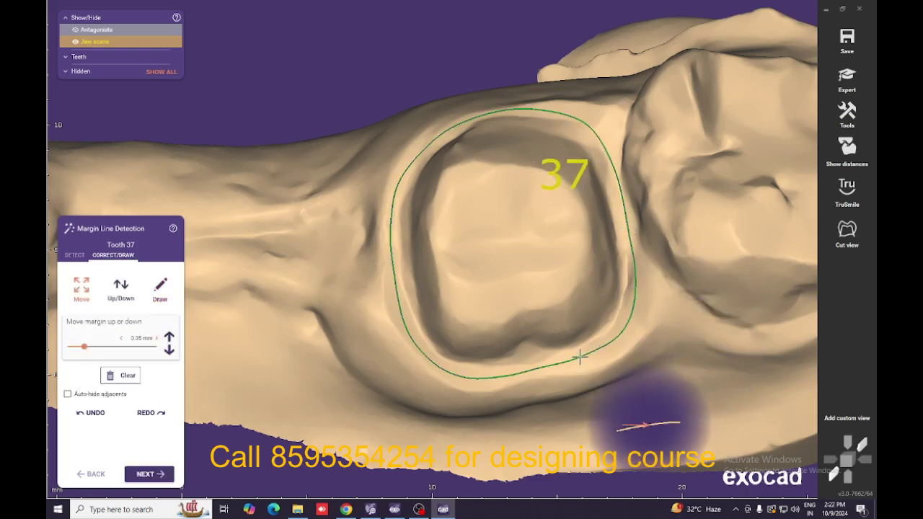
scroll(451, 322, "down", 3)
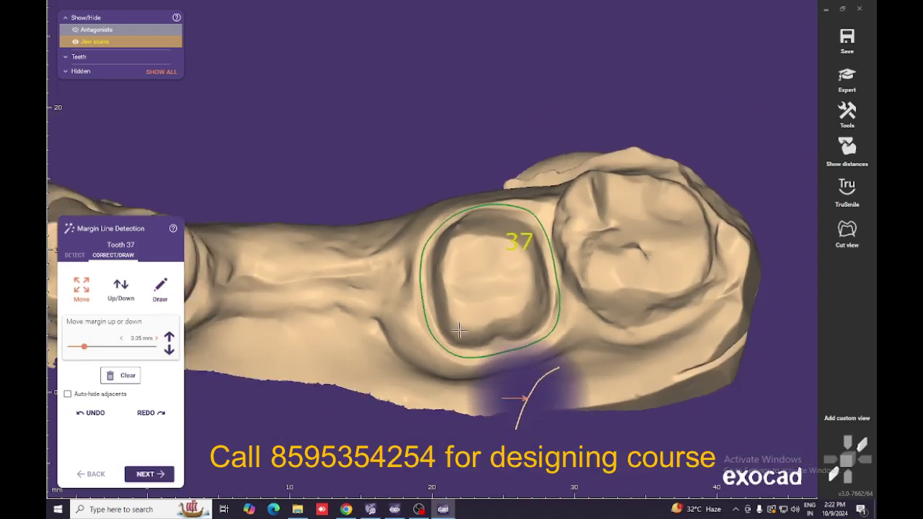
middle_click_drag(456, 323, 641, 310)
right_click_drag(375, 309, 384, 335)
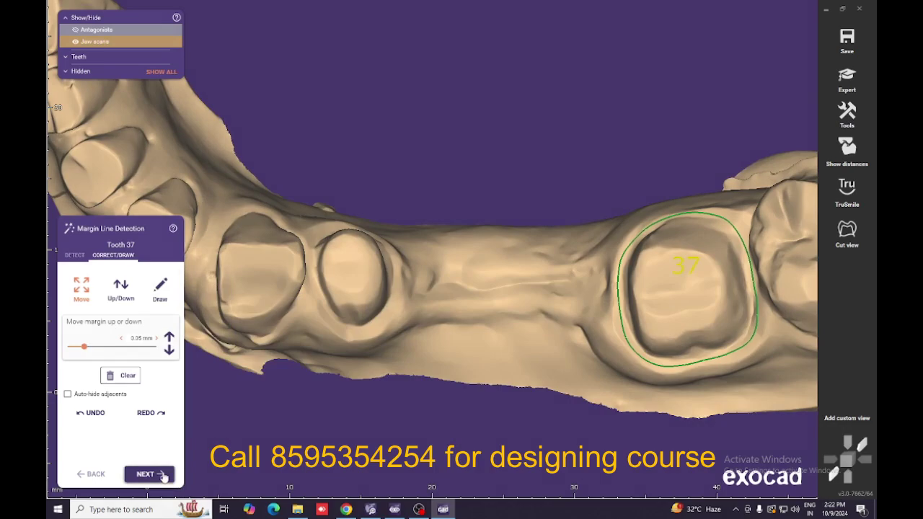
left_click(163, 476)
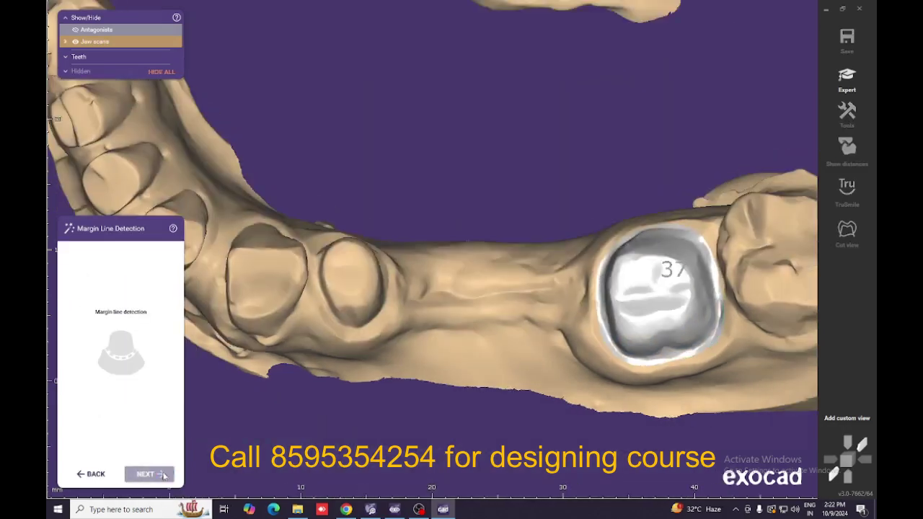
Draw a closed margin line point by point around the preparation of tooth 34, refine its course and accept it.
right_click_drag(381, 297, 365, 426)
scroll(367, 307, "up", 8)
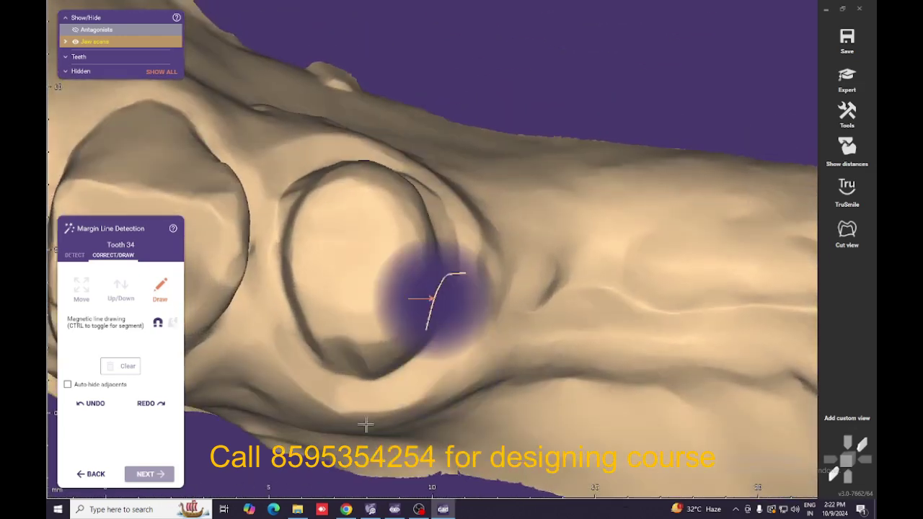
left_click(430, 366)
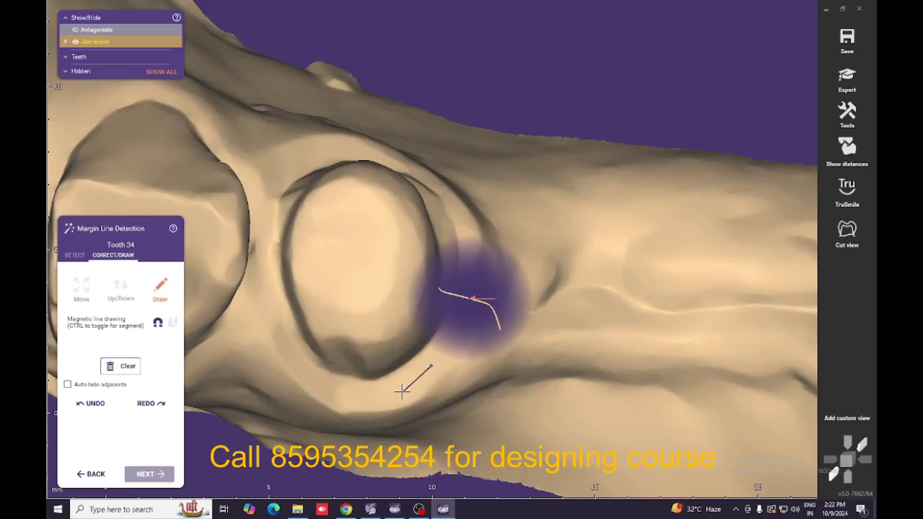
left_click(403, 384)
left_click(371, 395)
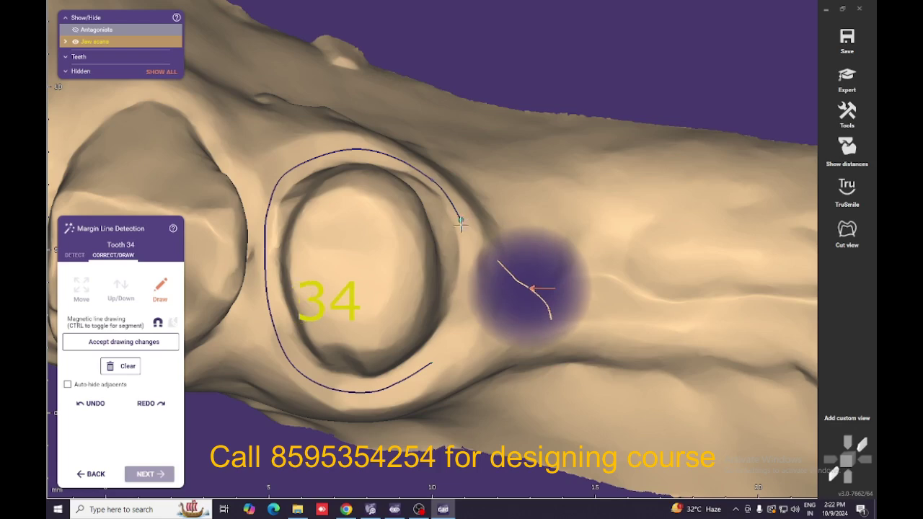
left_click(468, 273)
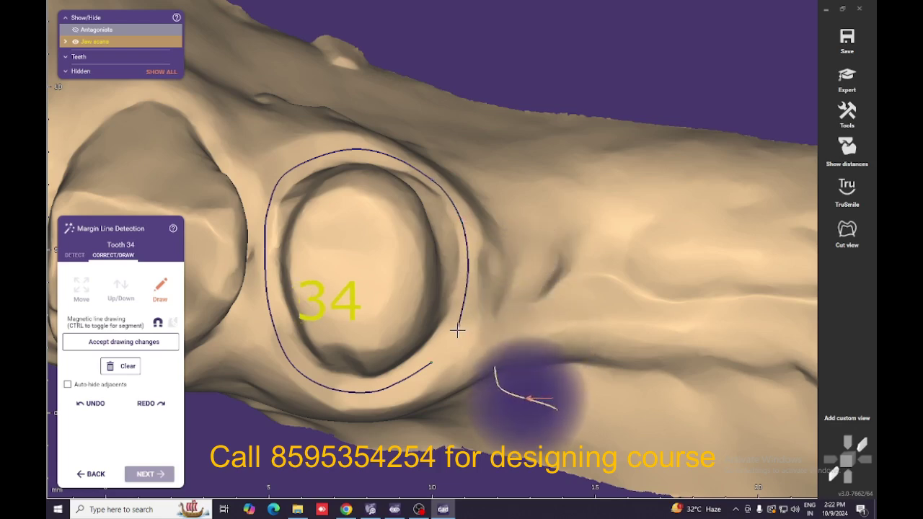
left_click(457, 330)
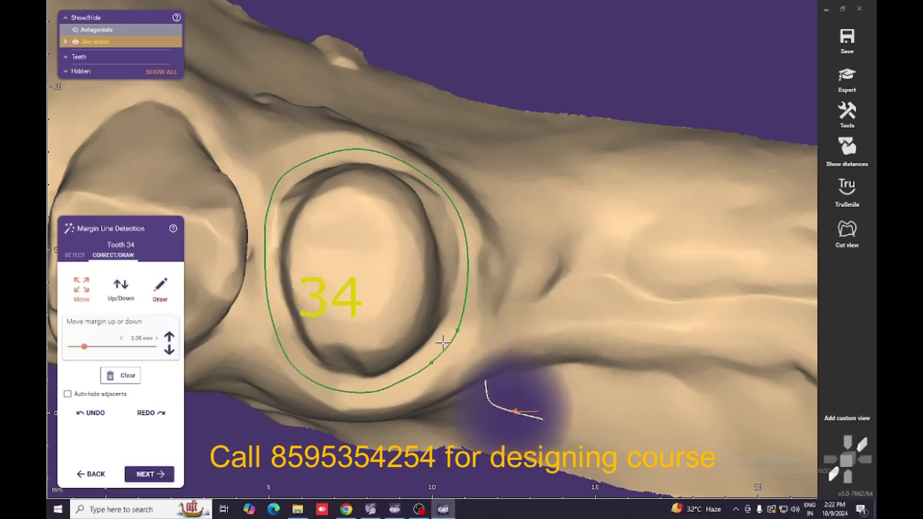
scroll(436, 360, "up", 3)
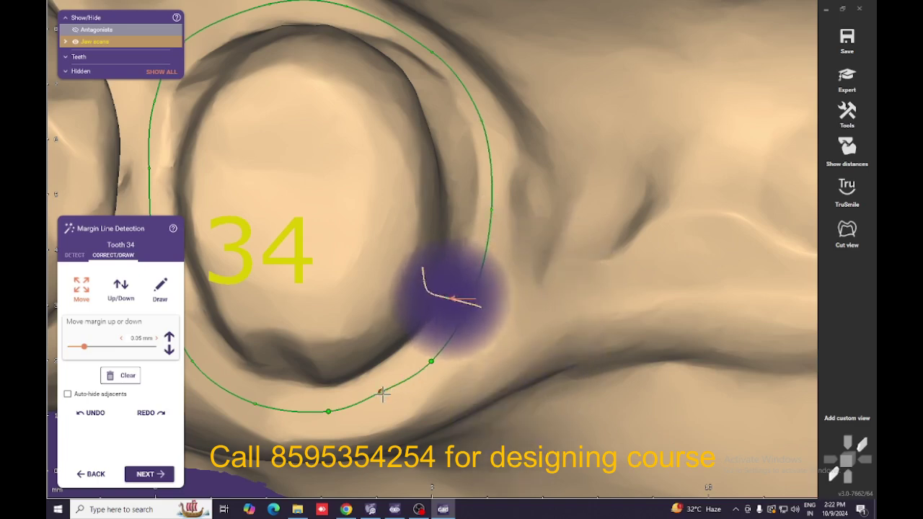
scroll(383, 281, "down", 5)
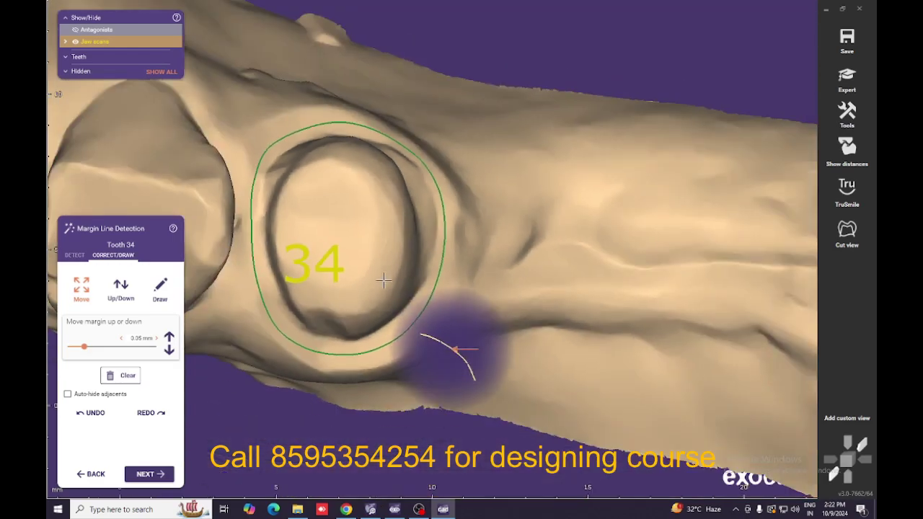
right_click_drag(384, 280, 388, 307)
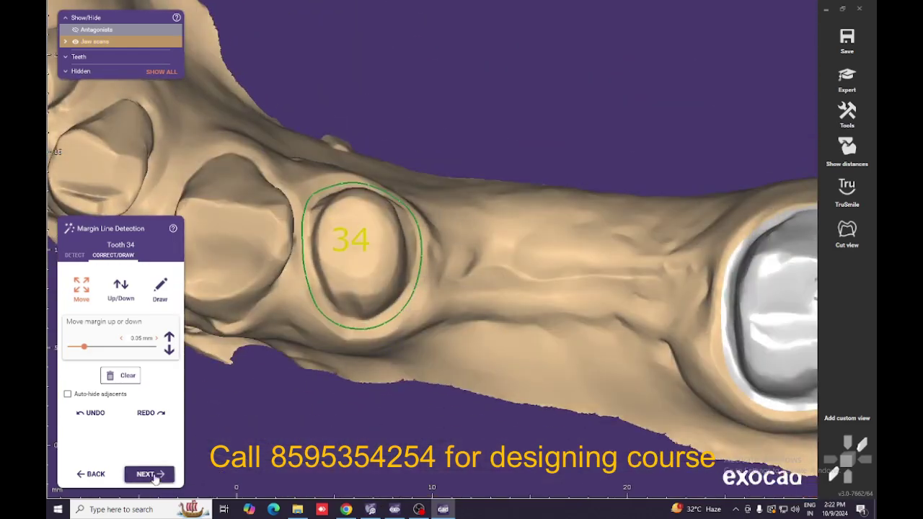
left_click(155, 478)
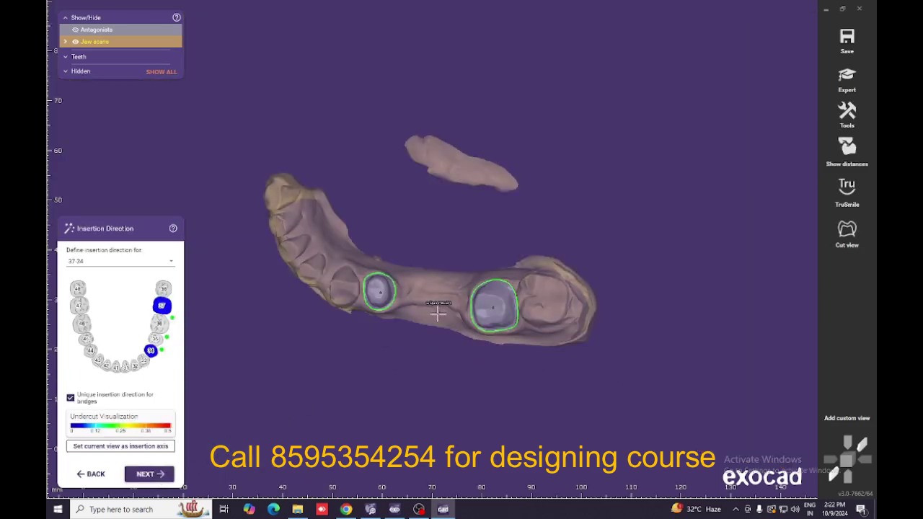
Set an occlusal view of both preparations as the shared insertion axis for bridge 37–34 and accept it.
scroll(439, 311, "up", 5)
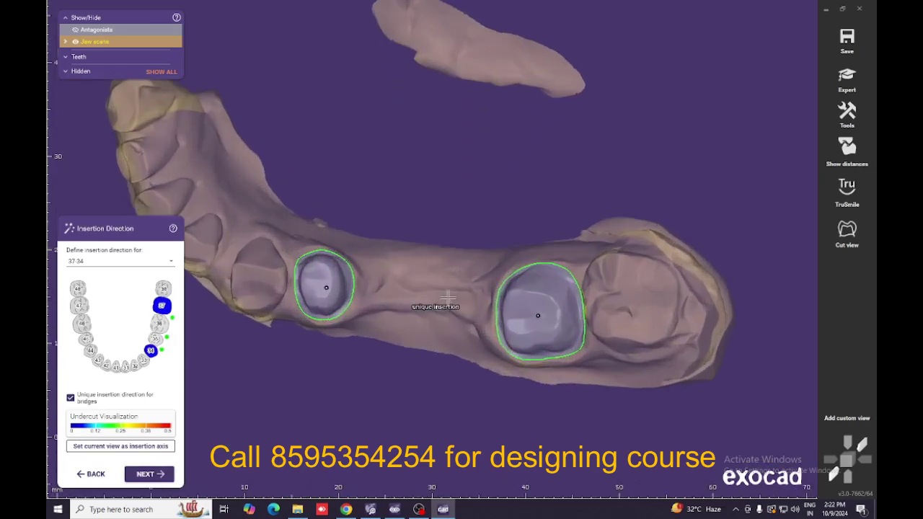
right_click_drag(448, 297, 480, 291)
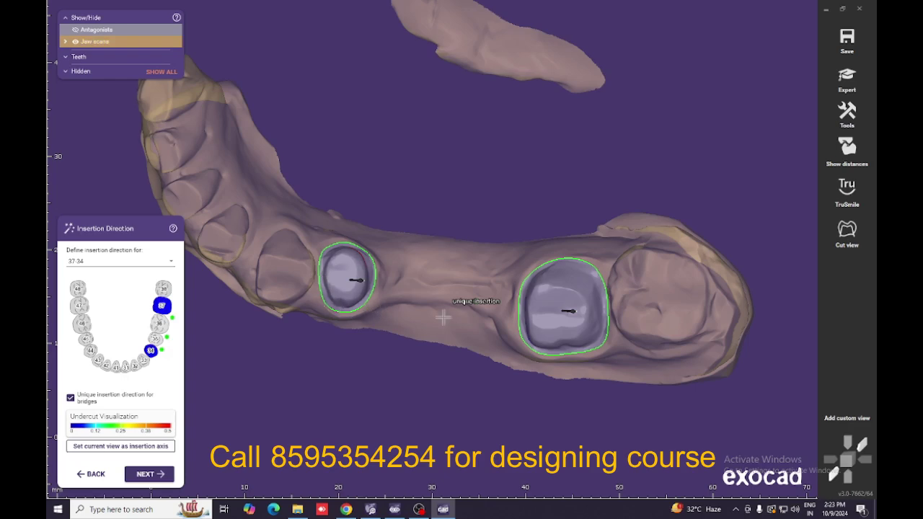
left_click(134, 453)
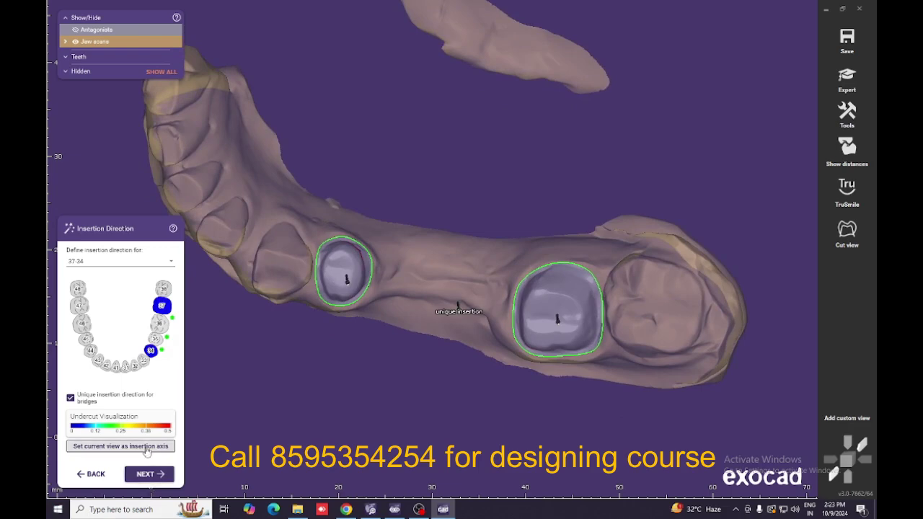
left_click(146, 447)
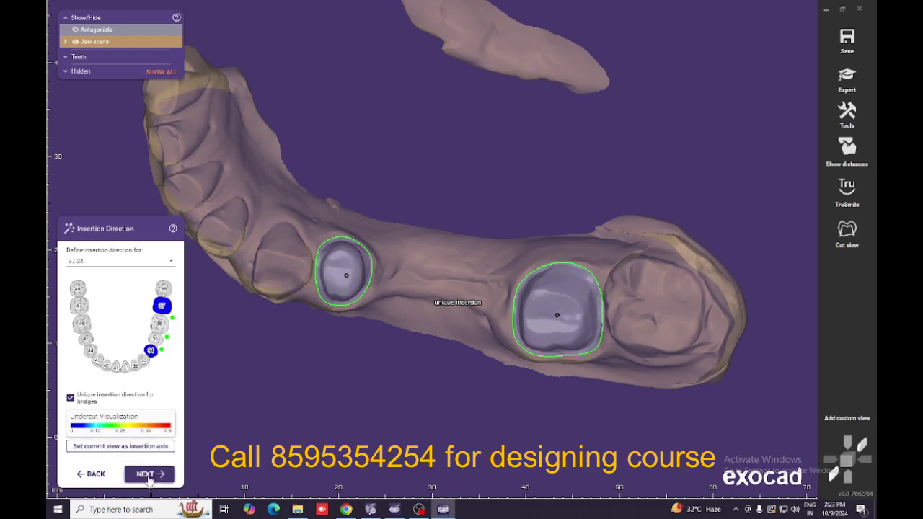
left_click(148, 474)
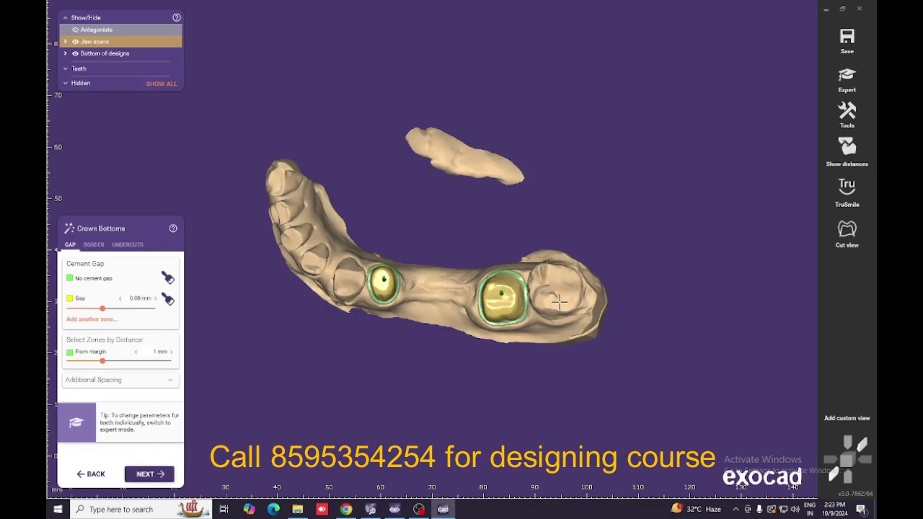
Set the cement gap of the crown bottoms to 0.09 mm and accept the crown bottoms.
mouse_move(408, 320)
right_mouse_down()
mouse_move(408, 309)
mouse_move(407, 337)
right_mouse_up()
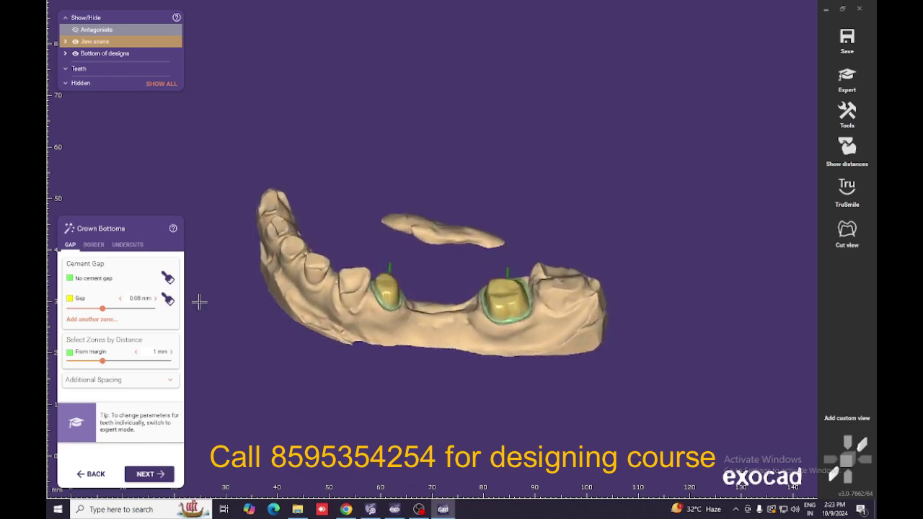
left_click(153, 300)
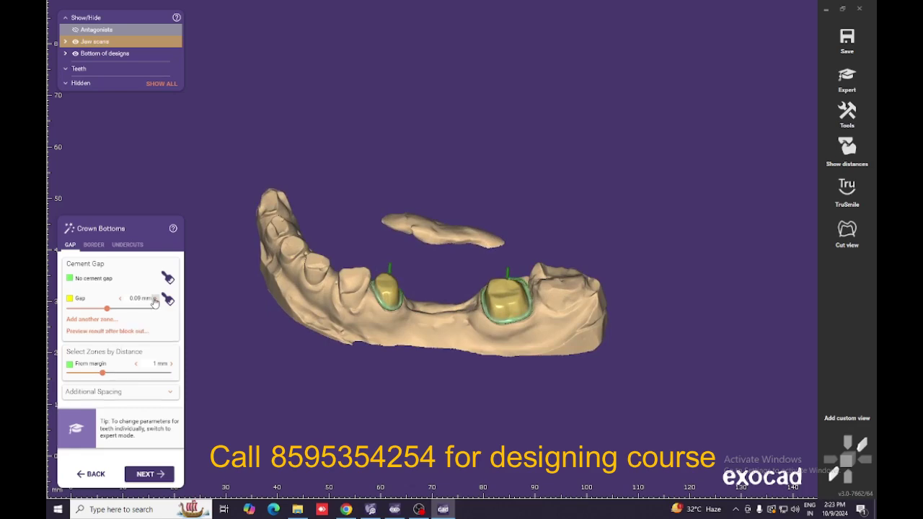
right_click_drag(442, 312, 482, 325)
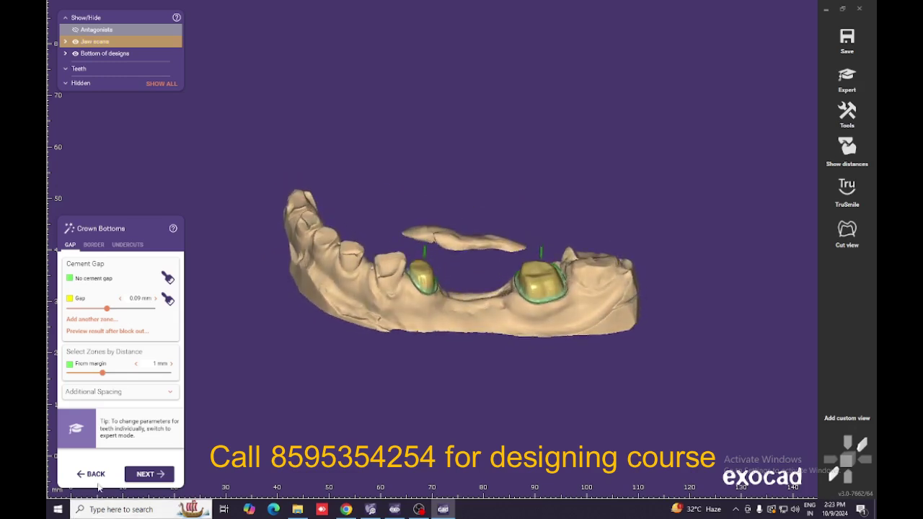
left_click(160, 477)
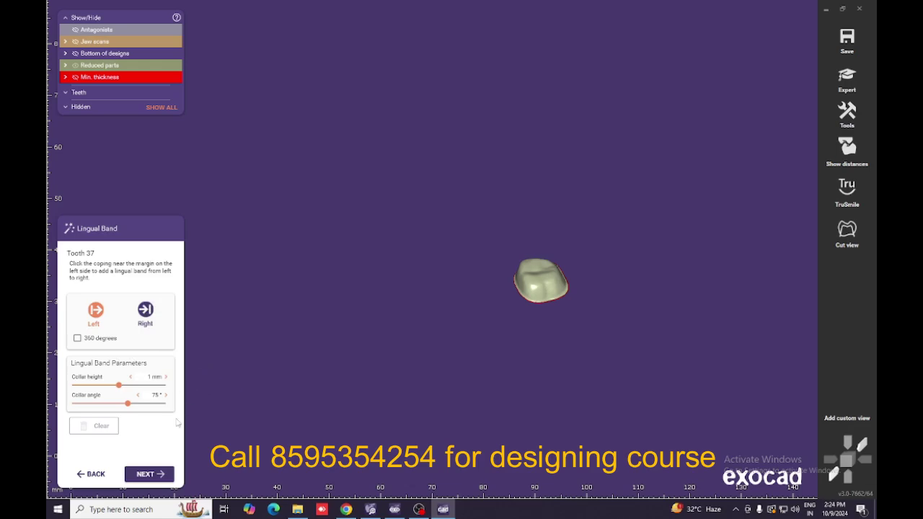
Skip the lingual bands, inspect the copings in free-forming and continue to tooth placement without reshaping them.
left_click(158, 475)
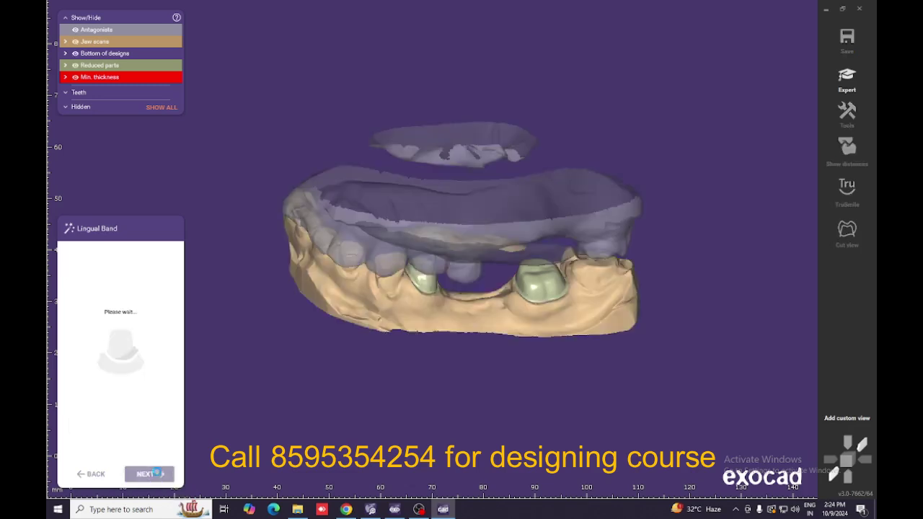
left_click(158, 474)
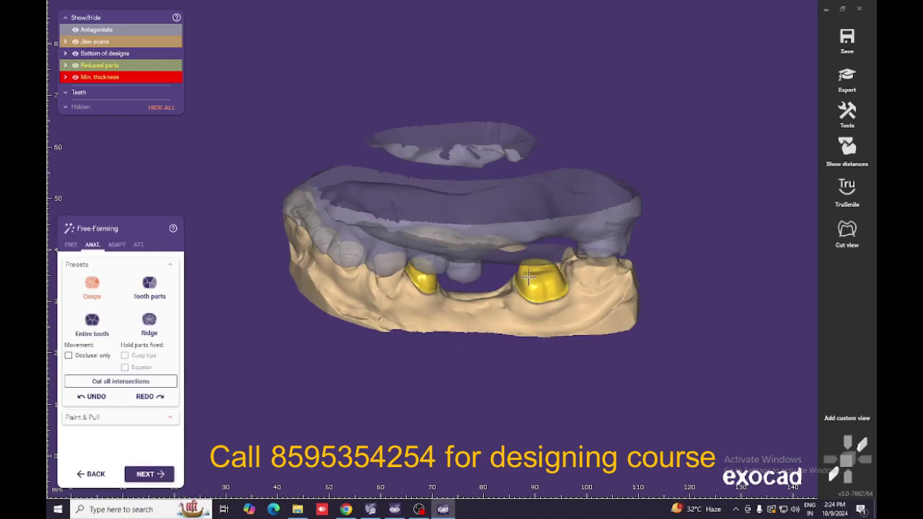
scroll(535, 275, "up", 4)
right_click_drag(538, 274, 589, 278)
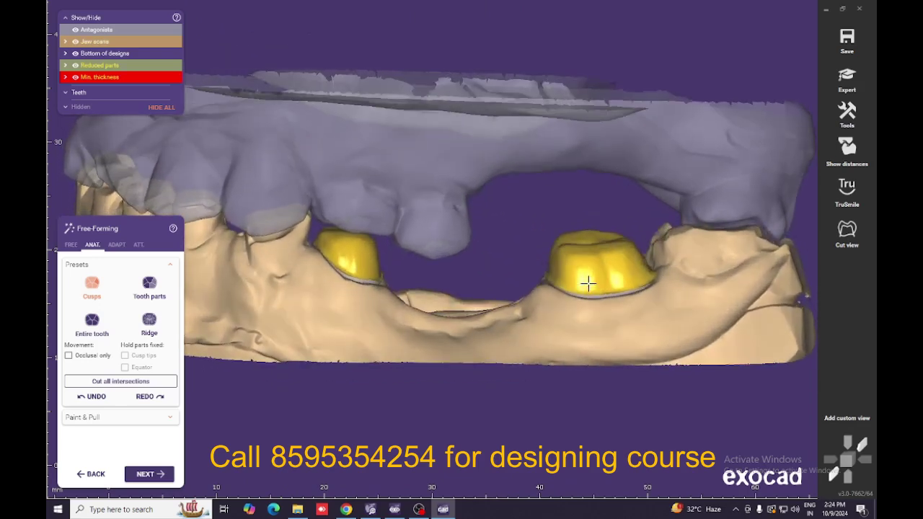
left_click(164, 476)
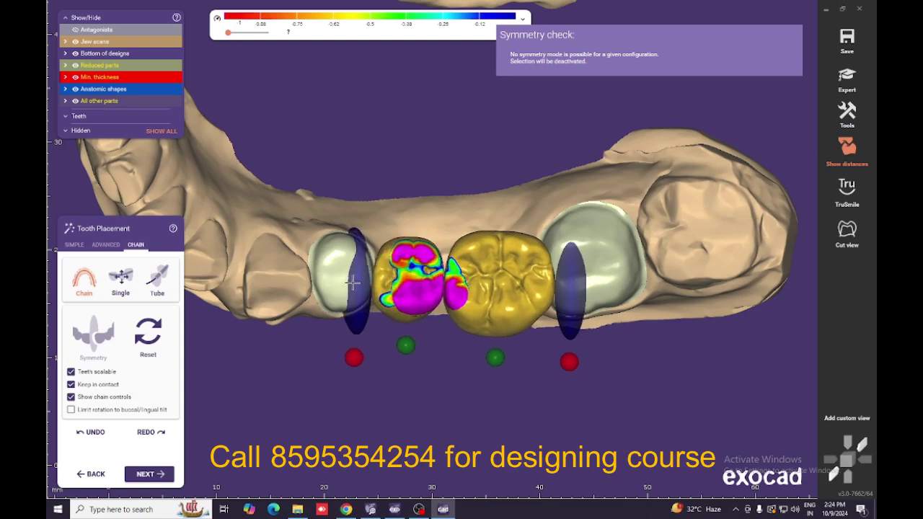
Fit pontics 35 and 36 into the gap between copings 34 and 37 by adjusting the tooth chain's position and both ends.
mouse_move(576, 289)
left_mouse_down()
mouse_move(569, 278)
mouse_move(555, 312)
left_mouse_up()
right_click_drag(555, 312, 554, 308)
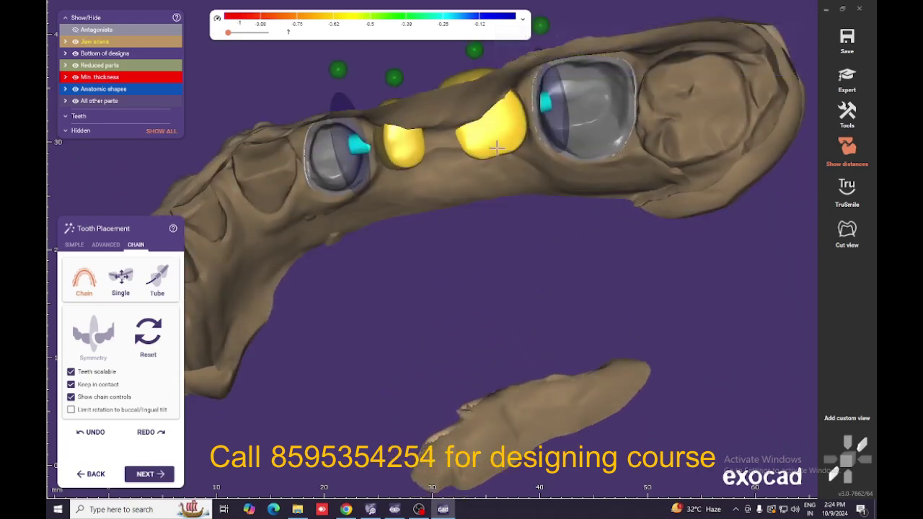
left_click_drag(493, 142, 494, 147)
right_click_drag(494, 147, 501, 154)
right_click_drag(452, 212, 404, 254)
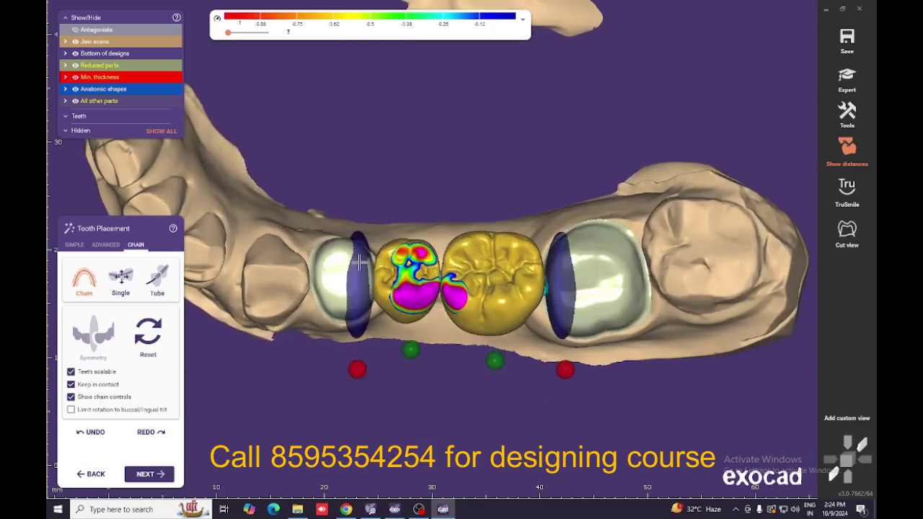
left_click_drag(355, 264, 358, 264)
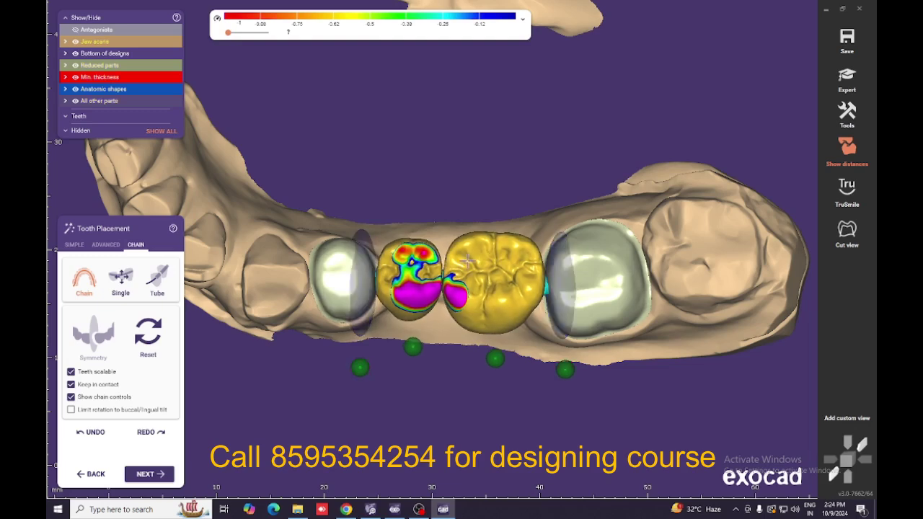
left_click_drag(565, 286, 562, 287)
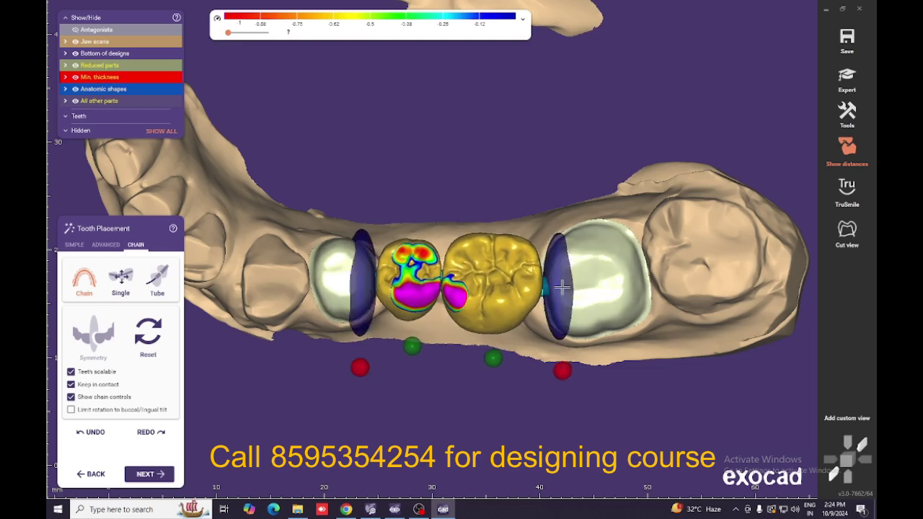
right_click_drag(562, 284, 482, 306)
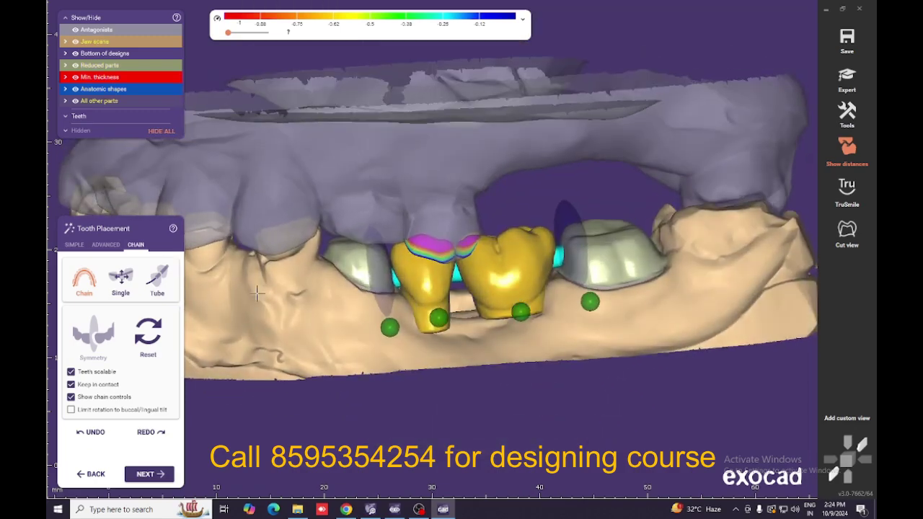
Move pontics 36 and 35 individually slightly down towards the gingiva and accept the tooth placement.
left_click(74, 246)
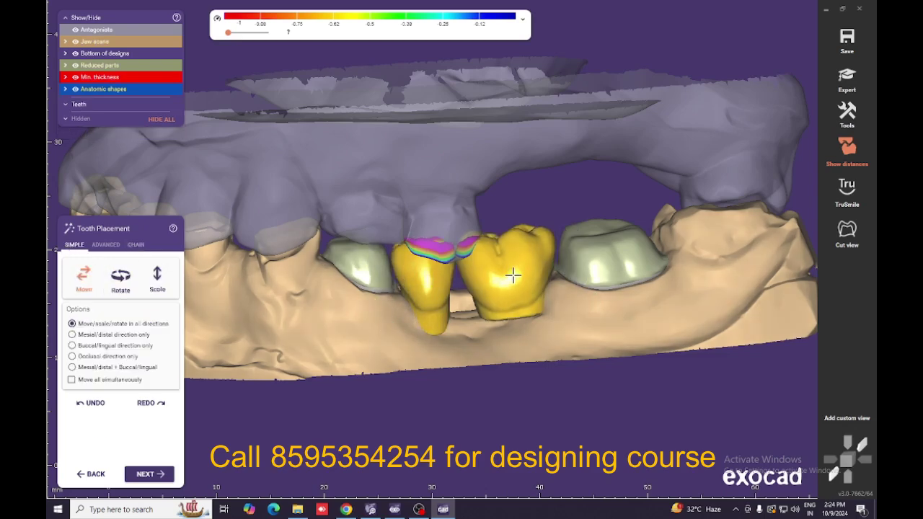
left_click_drag(513, 275, 515, 282)
left_click_drag(447, 278, 450, 282)
right_click_drag(450, 282, 453, 310)
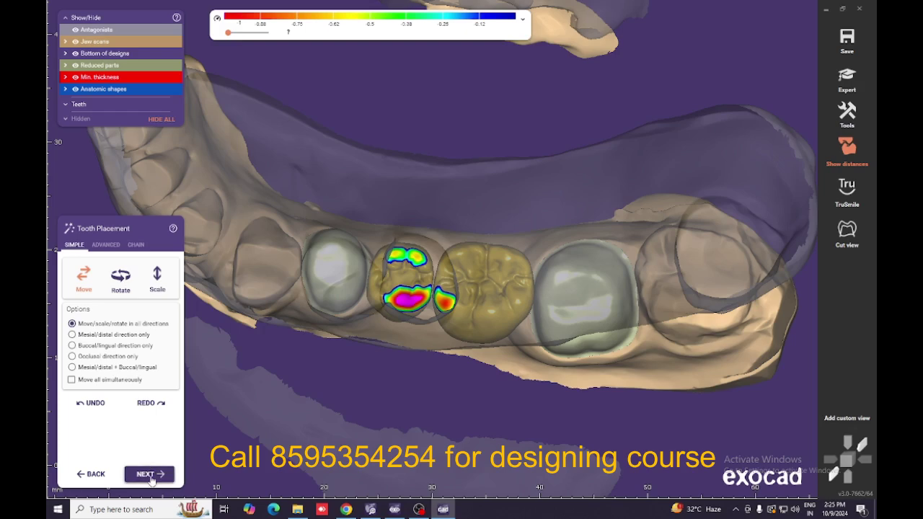
left_click(156, 474)
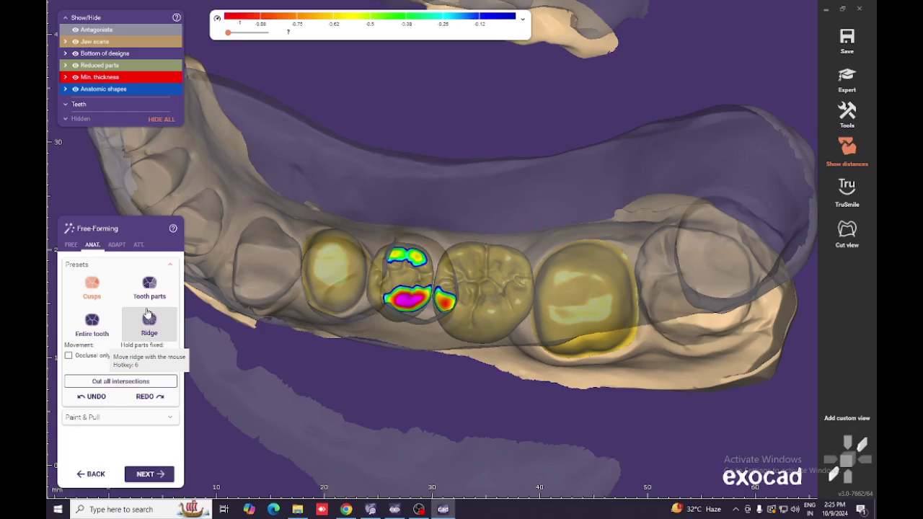
Adapt the pontics to the gingiva at 0 mm, cut their occlusal and approximal intersections, and accept the adapted shapes.
left_click(117, 245)
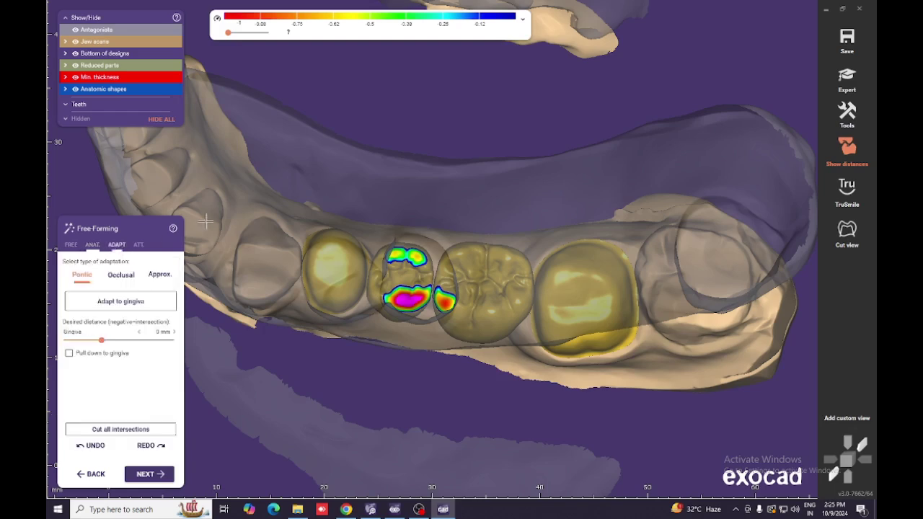
left_click(126, 303)
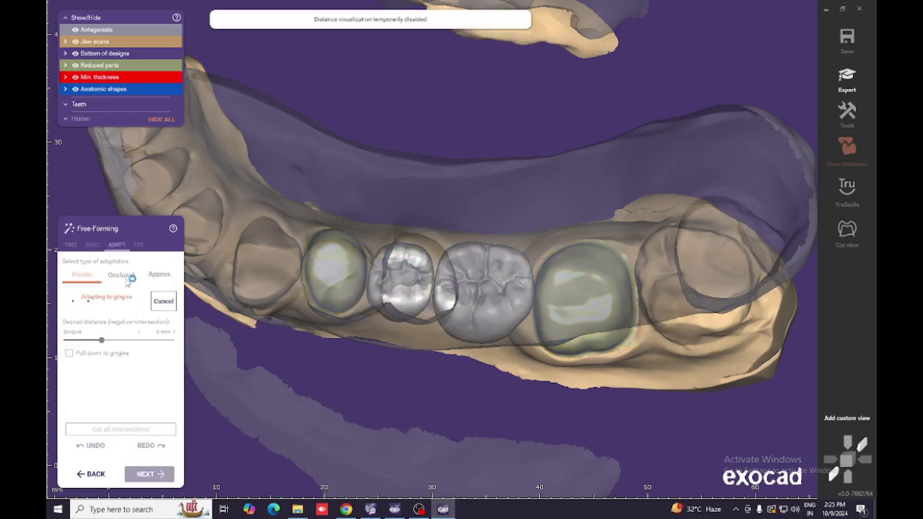
left_click(124, 276)
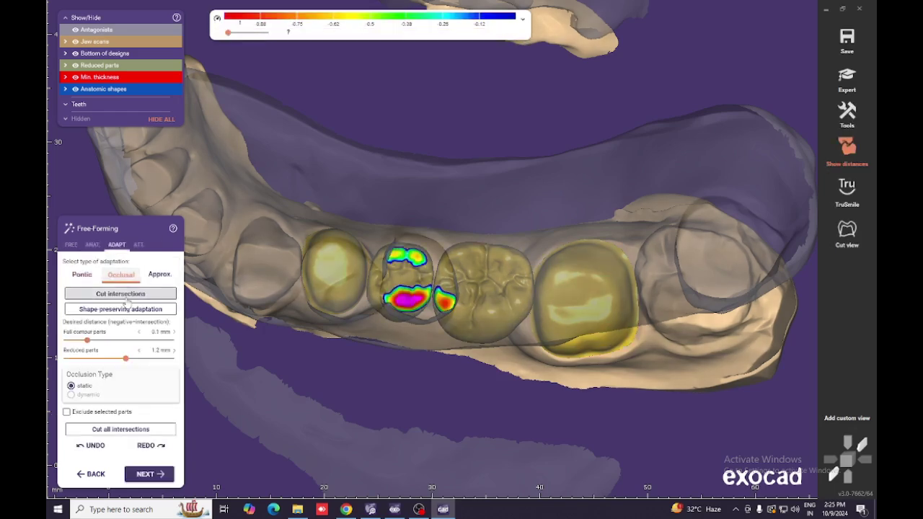
left_click(134, 295)
left_click(159, 276)
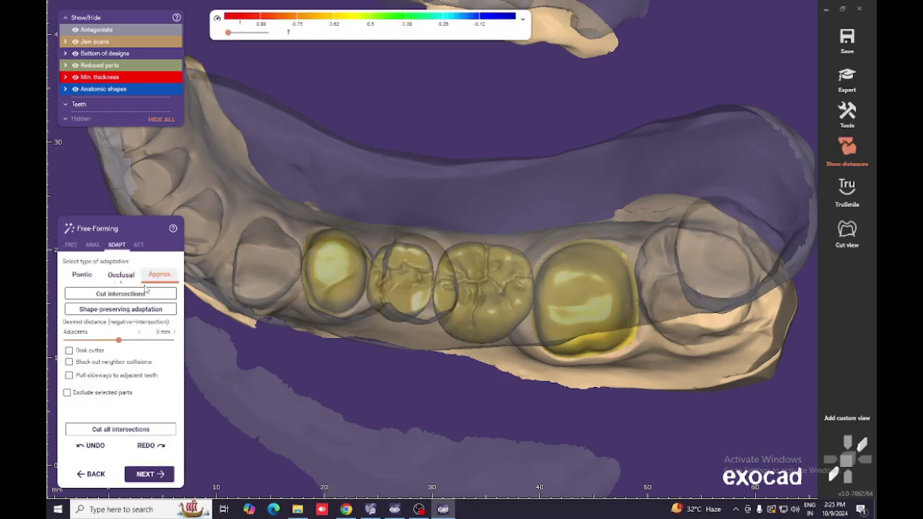
left_click(145, 293)
right_click_drag(421, 327, 437, 296)
right_click_drag(437, 295, 437, 295)
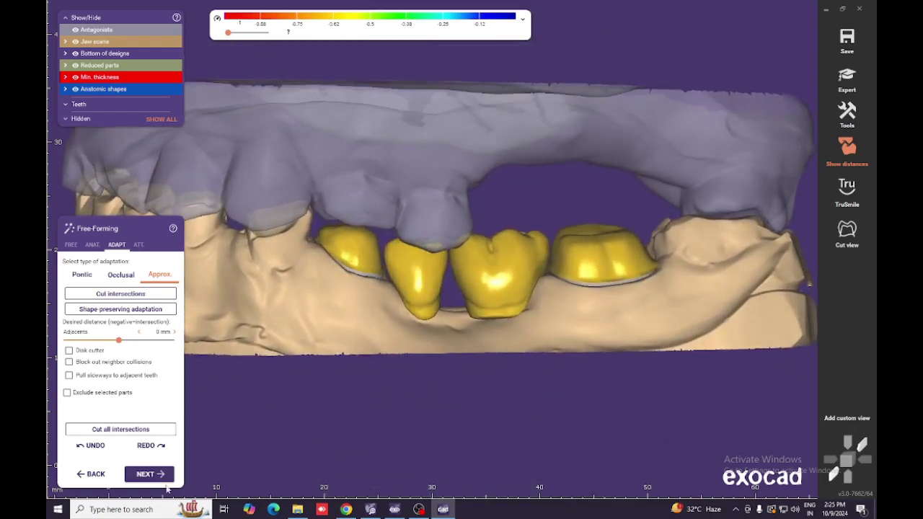
left_click(162, 476)
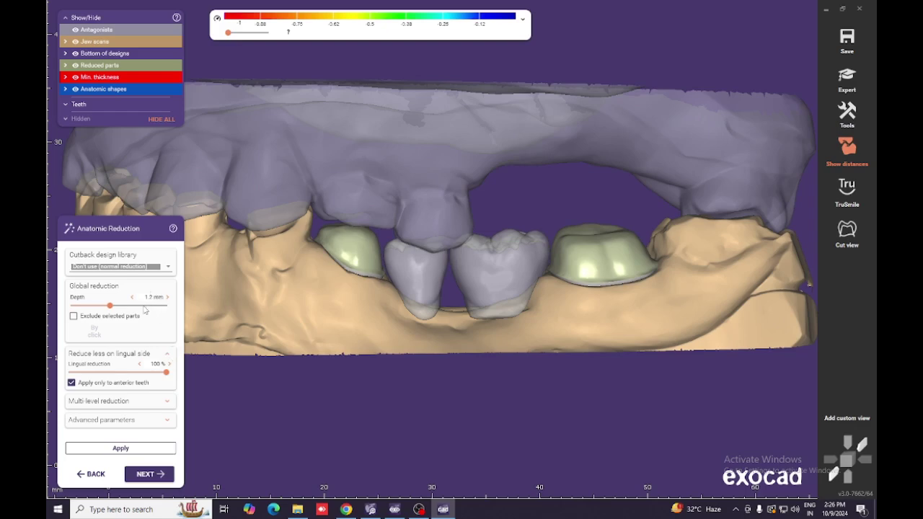
Set the global anatomic reduction depth to 0.6 mm and continue to free-forming of the reduced parts.
left_click(150, 297)
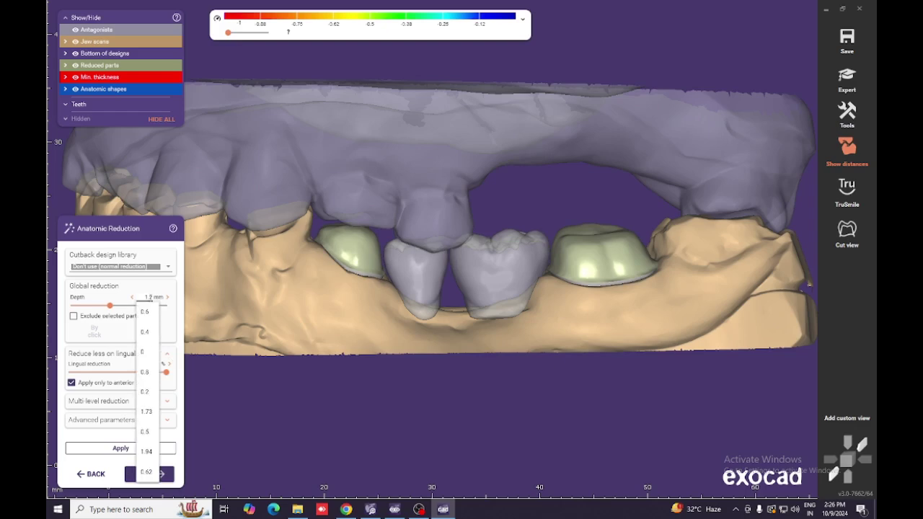
left_click(145, 312)
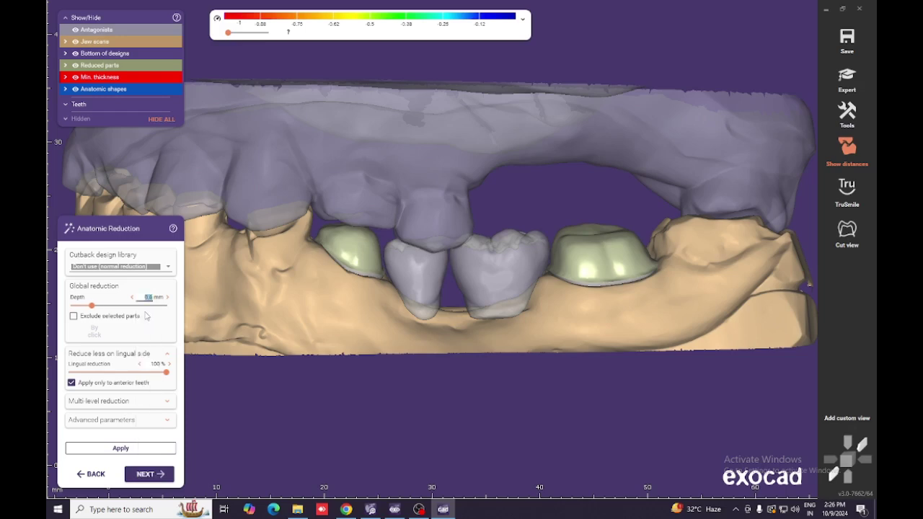
left_click(147, 474)
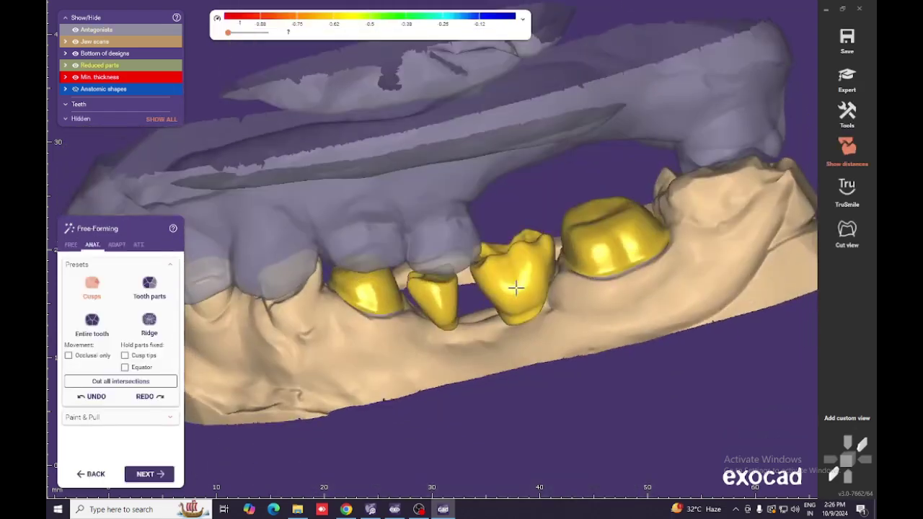
Hide the antagonist for manual free-forming, try an Add/Remove stroke on reduced pontic 35 and undo it.
left_click(76, 248)
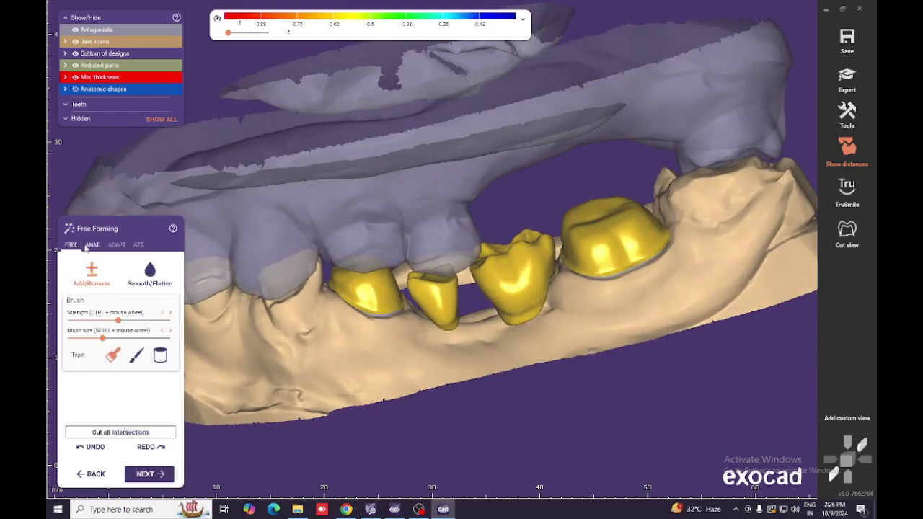
key("a")
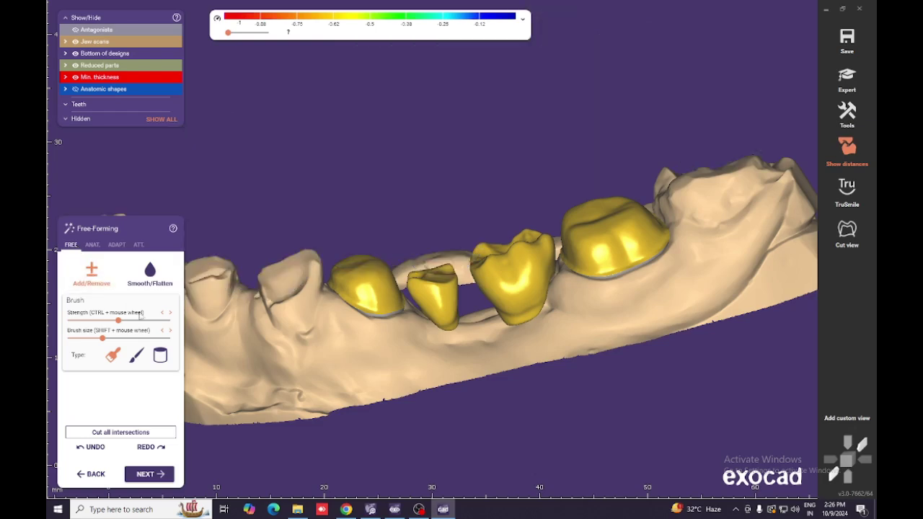
right_click_drag(426, 252, 427, 249)
left_click(426, 306)
scroll(425, 303, "up", 3)
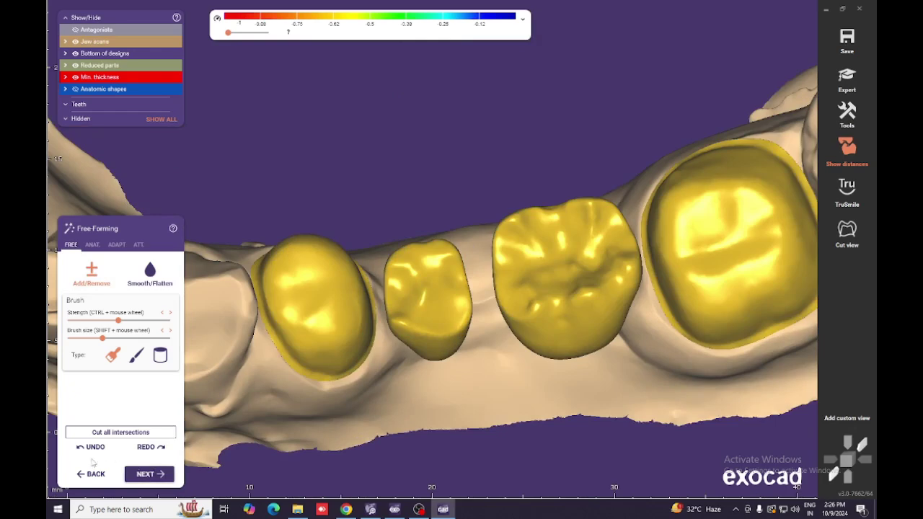
left_click(94, 448)
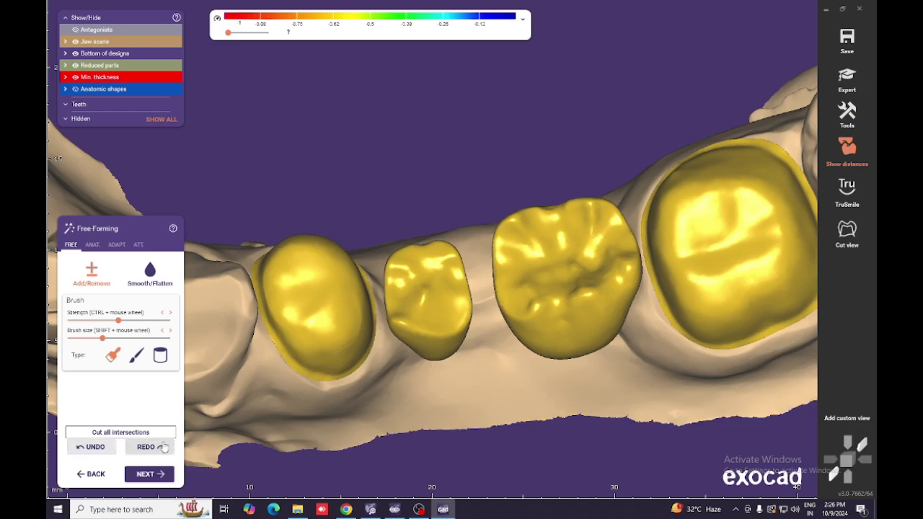
Smooth the occlusal and buccal surfaces of reduced pontics 35 and 36 with Smooth/Flatten and accept the shapes.
right_click_drag(433, 336, 361, 276)
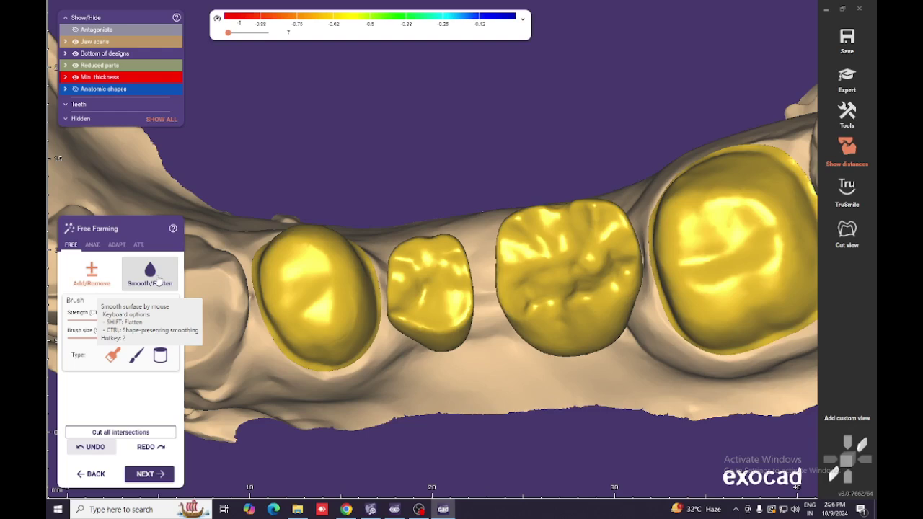
left_click(150, 274)
mouse_move(421, 278)
left_mouse_down()
mouse_move(435, 251)
mouse_move(423, 313)
mouse_move(420, 262)
mouse_move(418, 298)
mouse_move(445, 295)
left_mouse_up()
mouse_move(445, 295)
right_mouse_down()
mouse_move(451, 280)
mouse_move(420, 323)
right_mouse_up()
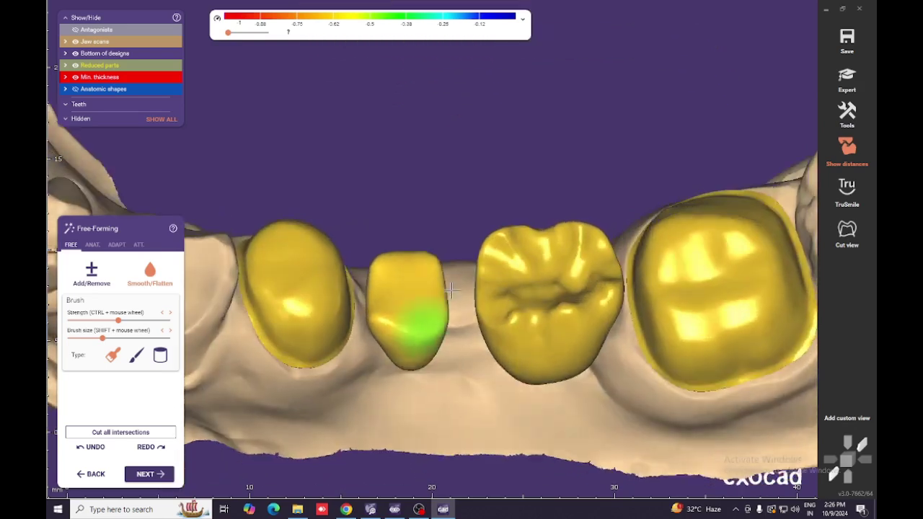
mouse_move(500, 256)
left_mouse_down()
mouse_move(502, 245)
mouse_move(573, 241)
mouse_move(570, 256)
mouse_move(590, 289)
mouse_move(561, 313)
mouse_move(532, 313)
mouse_move(513, 294)
mouse_move(511, 257)
mouse_move(546, 251)
mouse_move(575, 293)
mouse_move(536, 310)
mouse_move(505, 262)
mouse_move(540, 243)
mouse_move(561, 330)
left_mouse_up()
right_click_drag(561, 331, 589, 306)
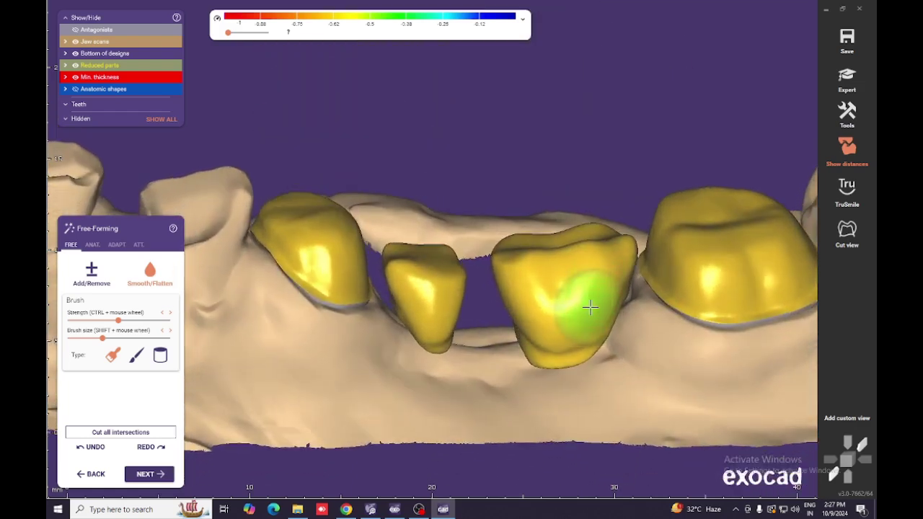
left_click(154, 473)
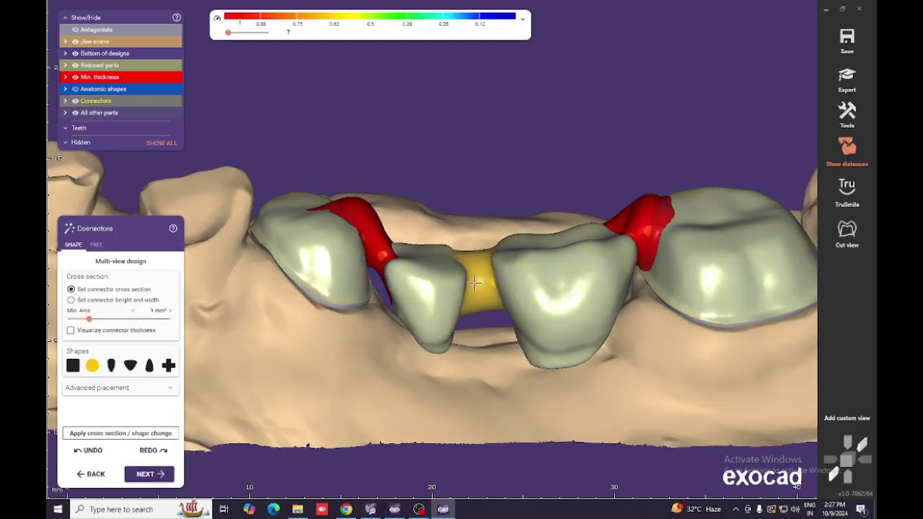
Lower the connector between pontics 35 and 36 towards the gingiva.
scroll(476, 264, "up", 4)
left_click_drag(491, 278, 491, 320)
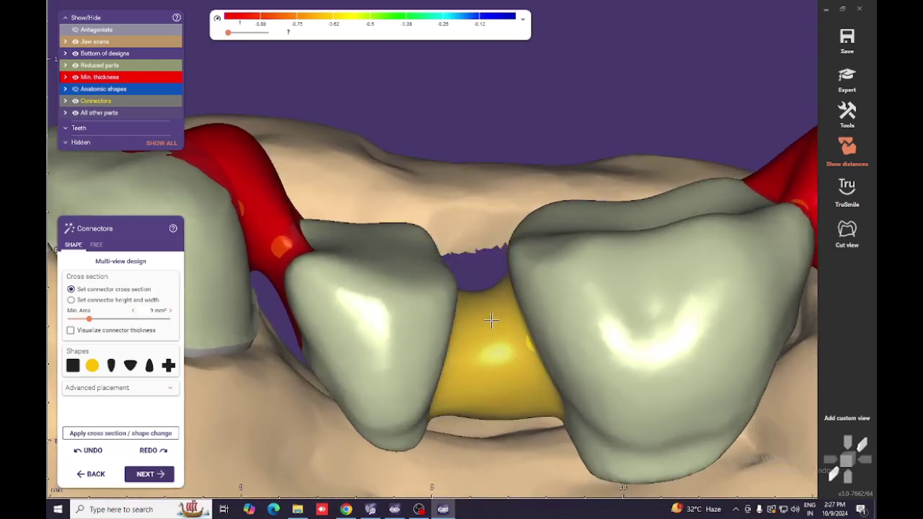
scroll(491, 303, "down", 3)
Reposition the connectors 34–35 and 36–37 so they sit lower and more centrally between the copings and pontics.
right_click_drag(491, 299, 326, 264)
left_click_drag(339, 250, 346, 264)
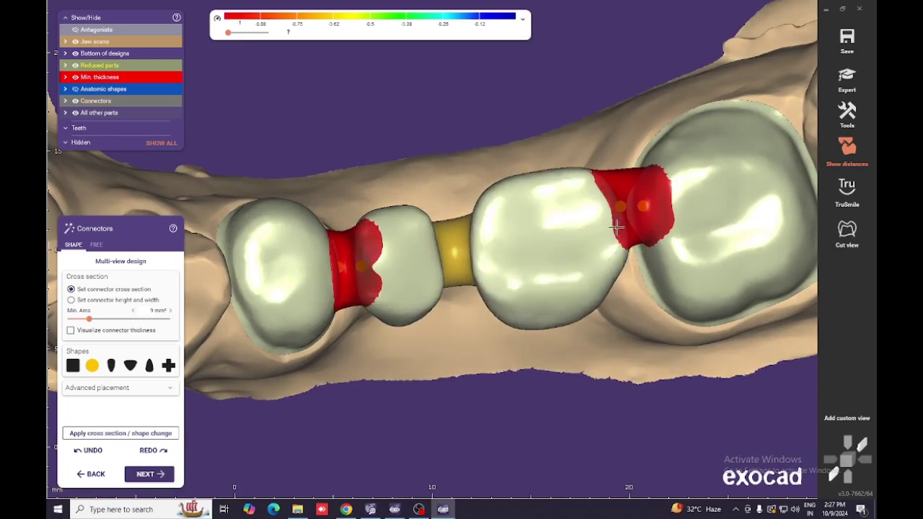
left_click_drag(655, 198, 639, 222)
right_click_drag(639, 223, 459, 222)
left_click_drag(373, 251, 381, 287)
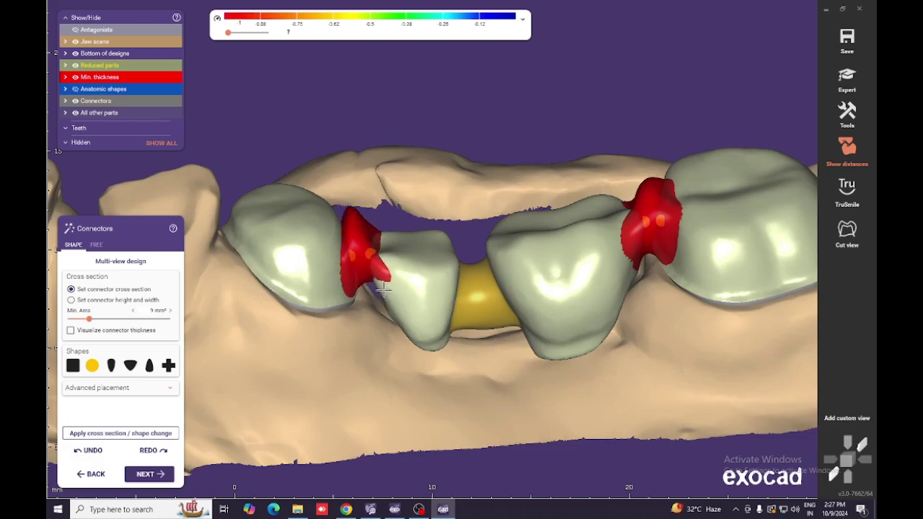
Switch to Expert mode and open the connector between teeth 34 and 35 for individual editing.
left_click(847, 76)
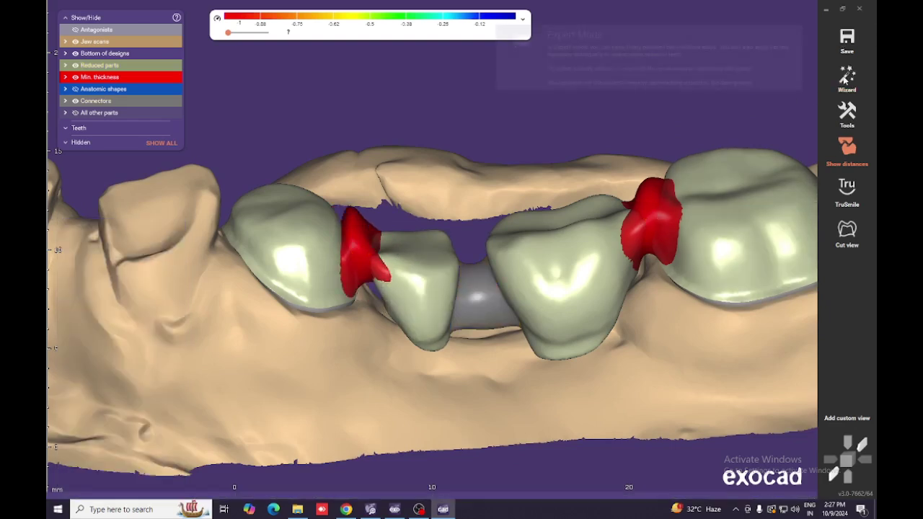
left_click(354, 234)
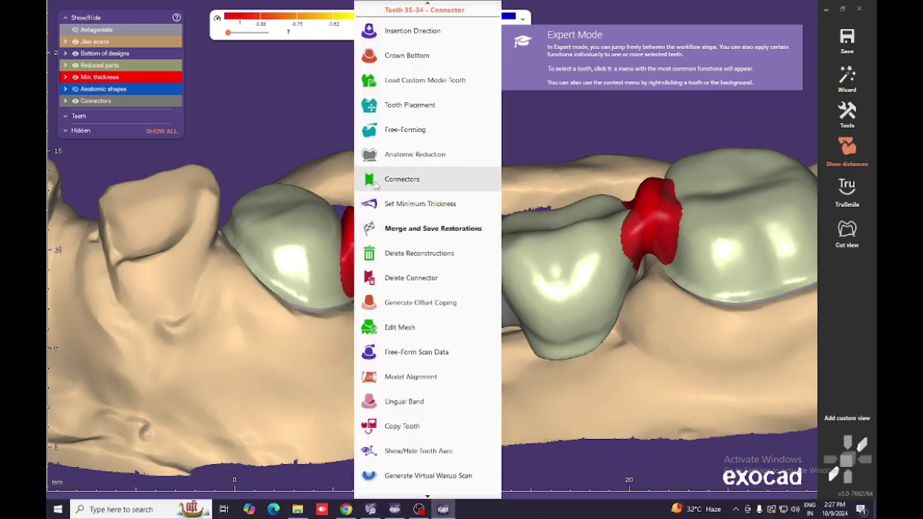
left_click(377, 181)
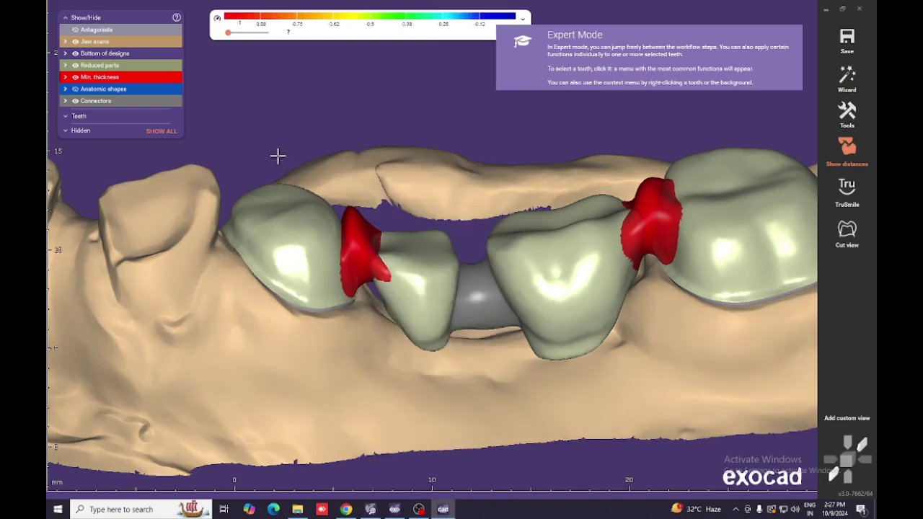
left_click(360, 237)
left_click(383, 175)
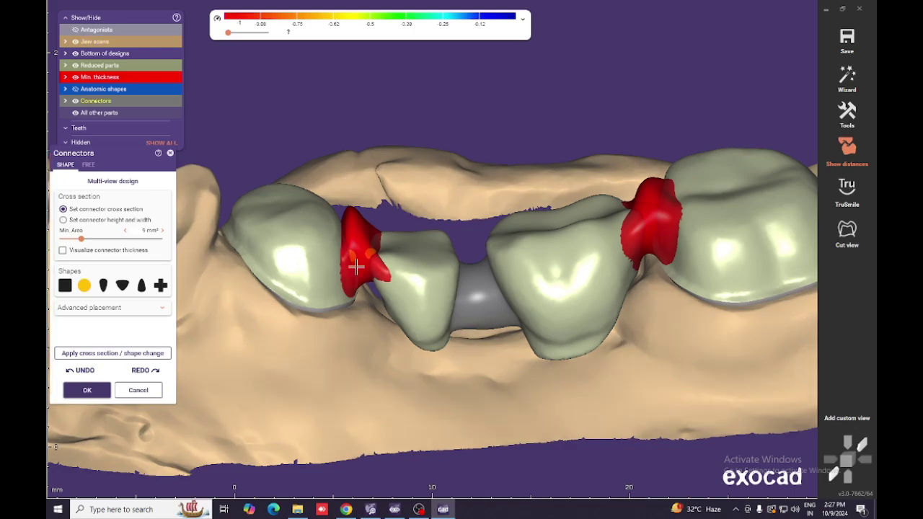
Reposition the ends of the 34–35 connector on coping 34 and pontic 35.
left_click_drag(357, 267, 357, 276)
right_click_drag(357, 275, 360, 282)
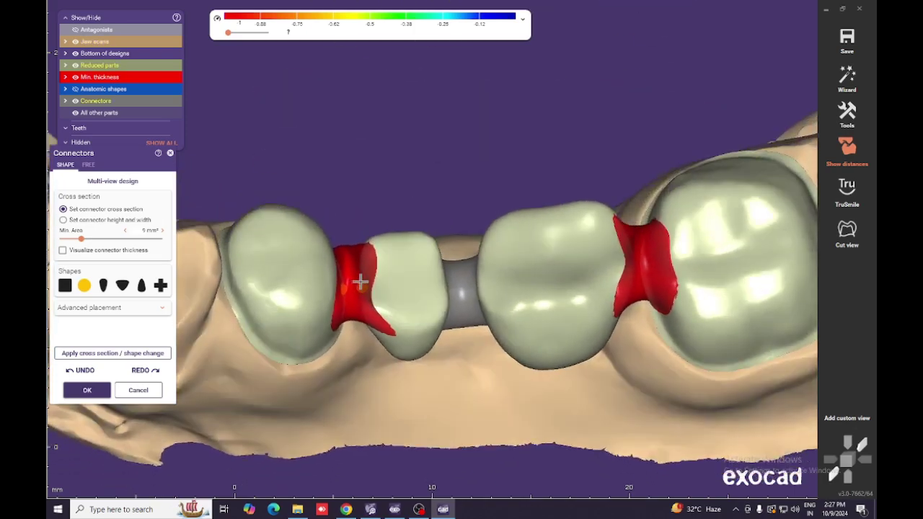
left_click_drag(357, 277, 355, 269)
right_click_drag(359, 282, 361, 290)
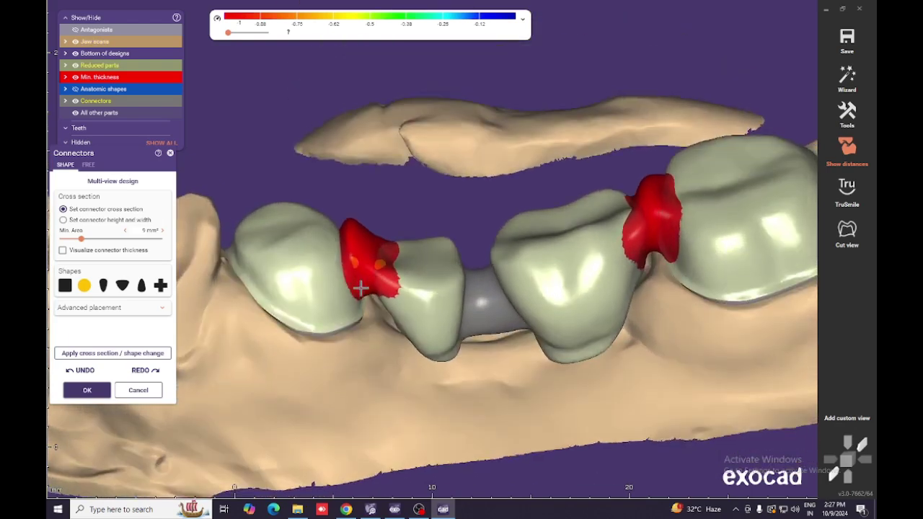
Size the 34–35 connector by height and width, applying a height of 1.9 mm and a width of 2.4 mm.
left_click(64, 220)
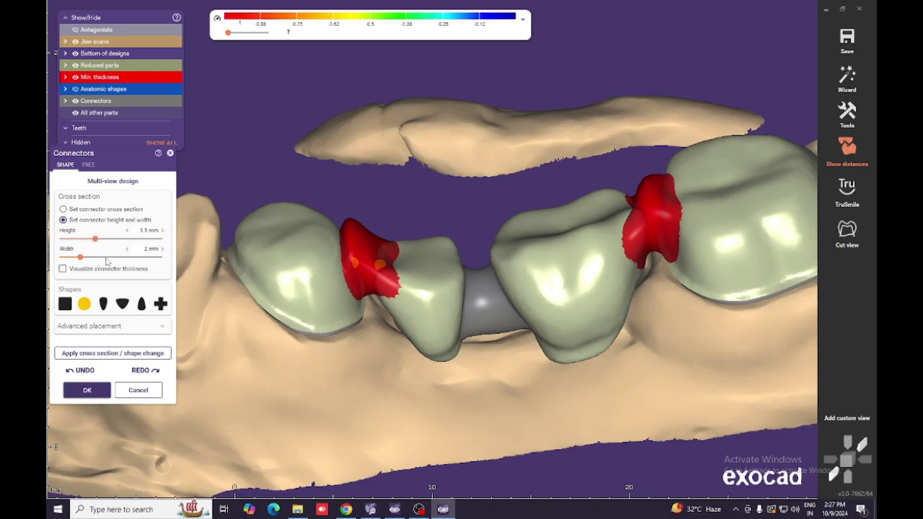
left_click(108, 354)
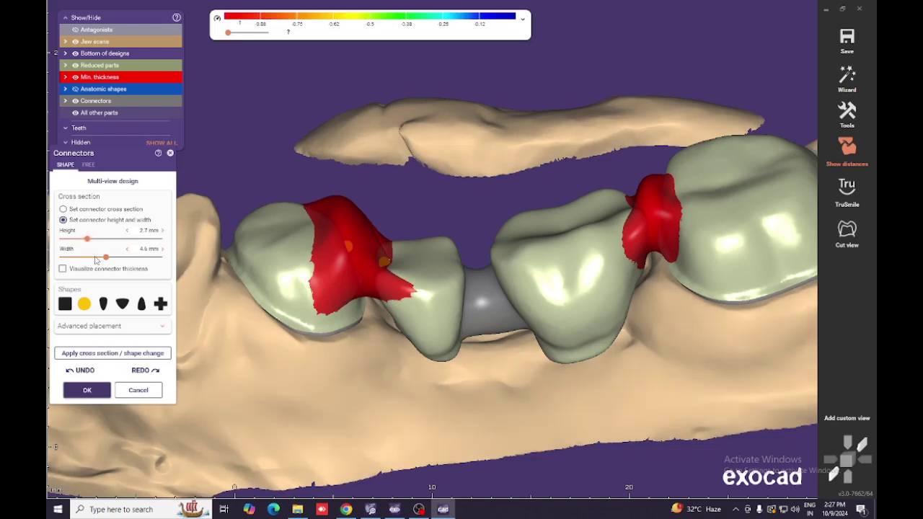
left_click(119, 353)
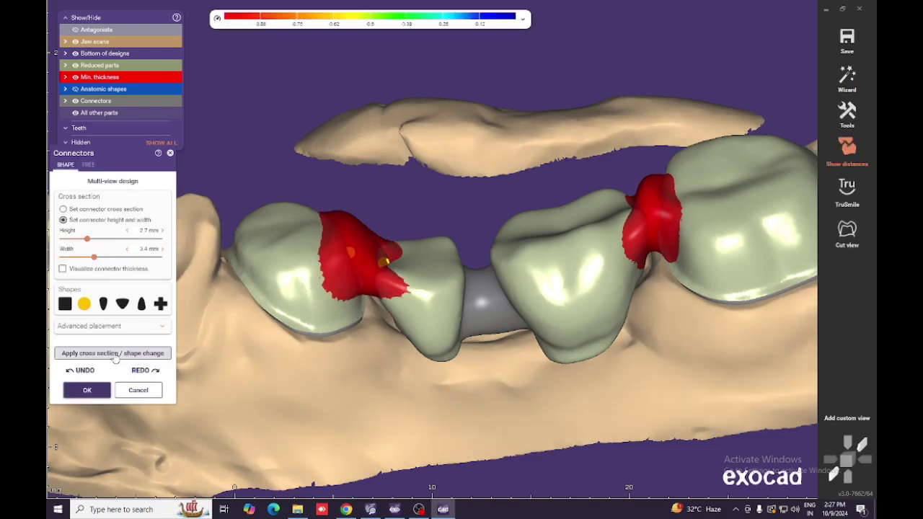
mouse_move(290, 302)
right_mouse_down()
mouse_move(366, 272)
mouse_move(386, 286)
right_mouse_up()
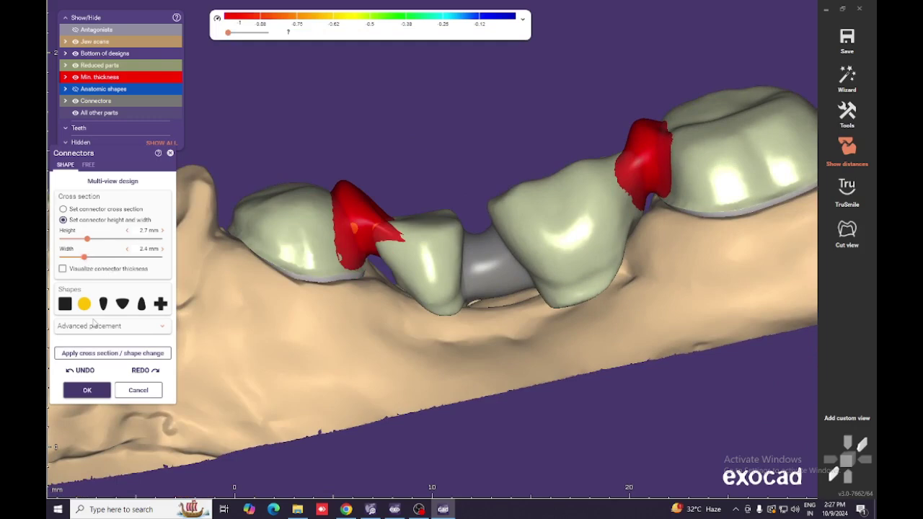
left_click(103, 353)
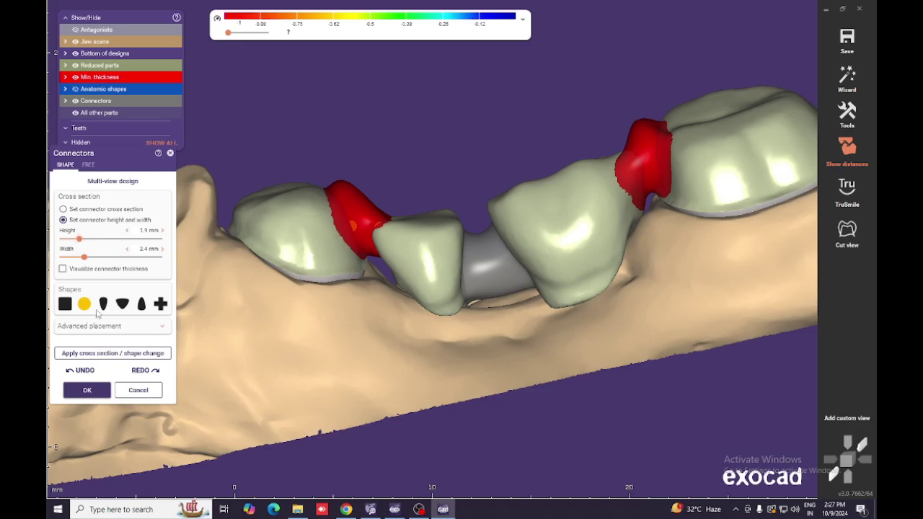
left_click(108, 354)
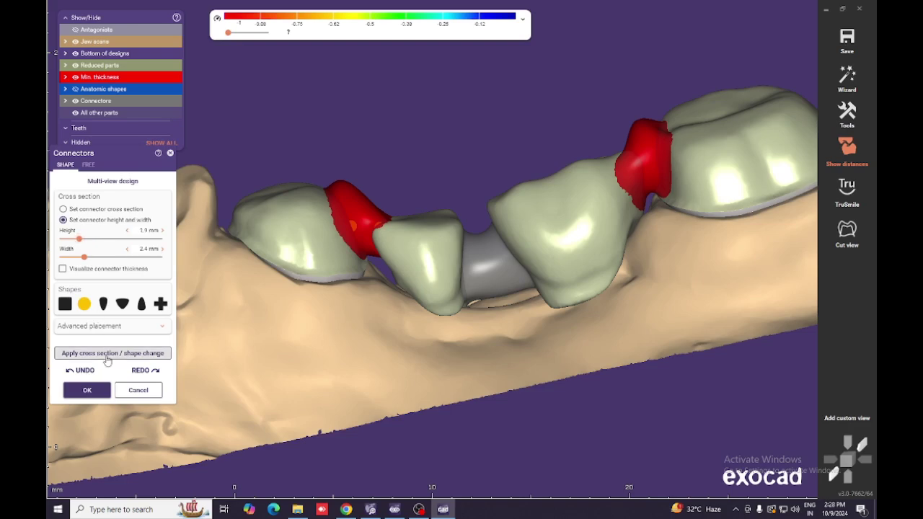
Lower the 34–35 connector and resize it to 2 mm height and 3.4 mm width, checking it against the antagonist.
left_click(355, 222)
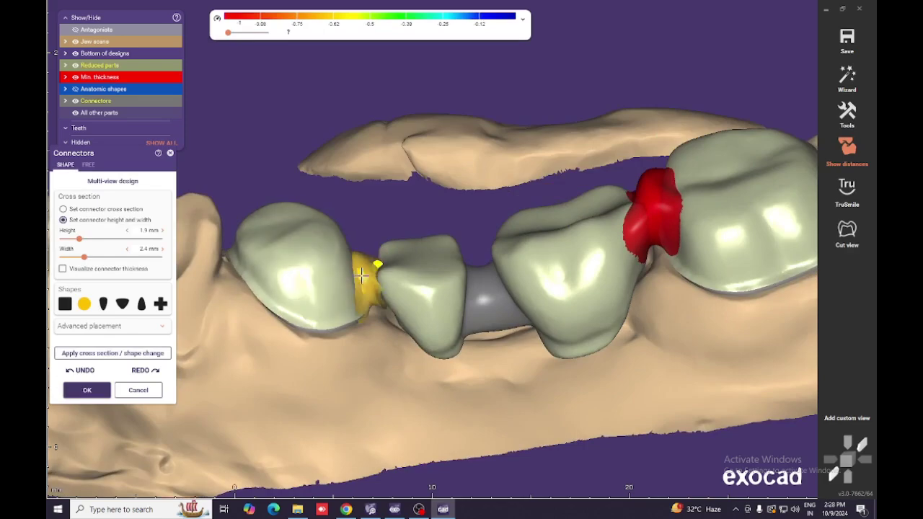
right_click_drag(364, 265, 365, 284)
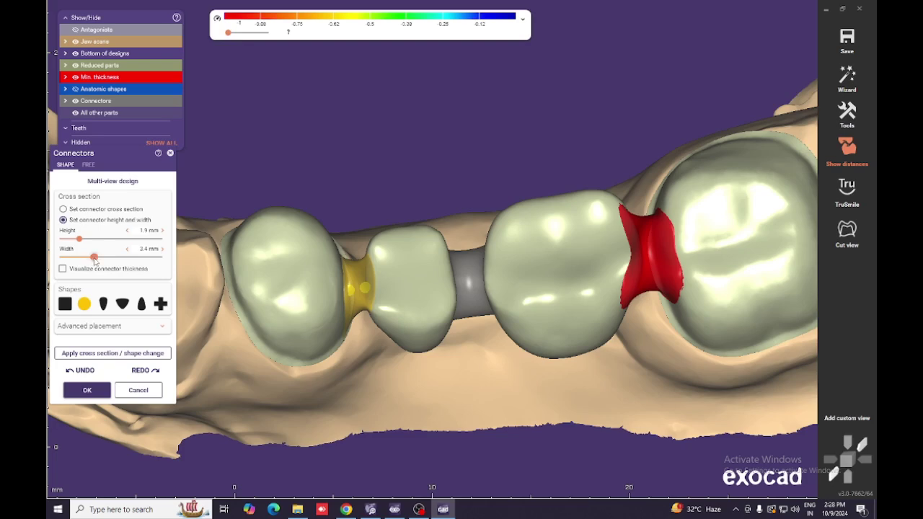
left_click(109, 353)
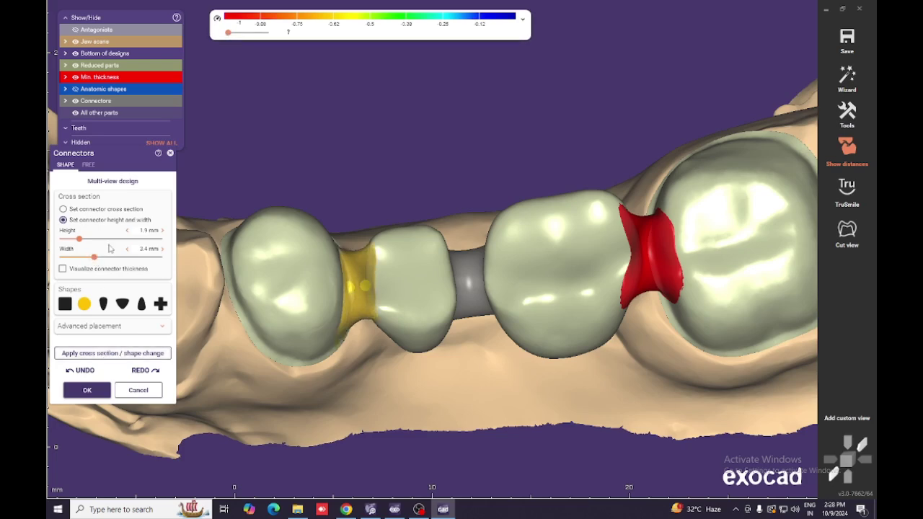
right_click_drag(372, 263, 433, 253)
scroll(404, 253, "up", 4)
scroll(419, 261, "down", 5)
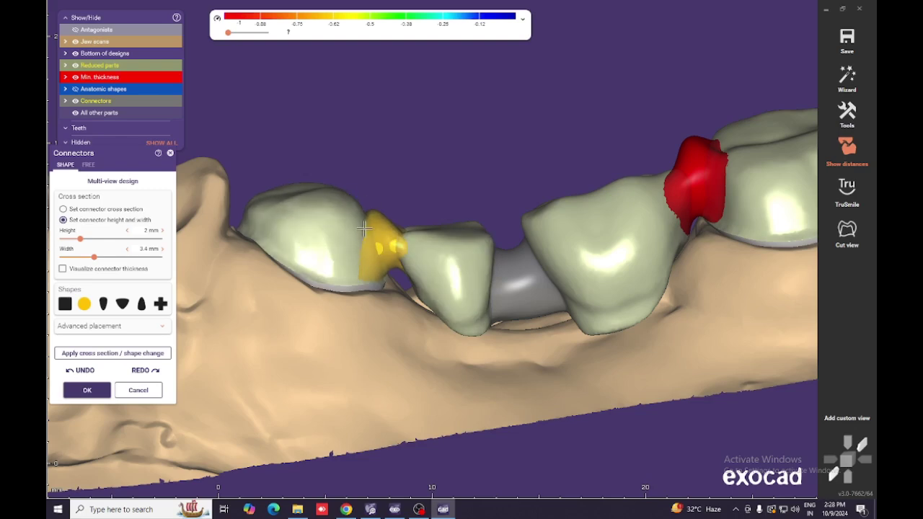
key("ctrl+a")
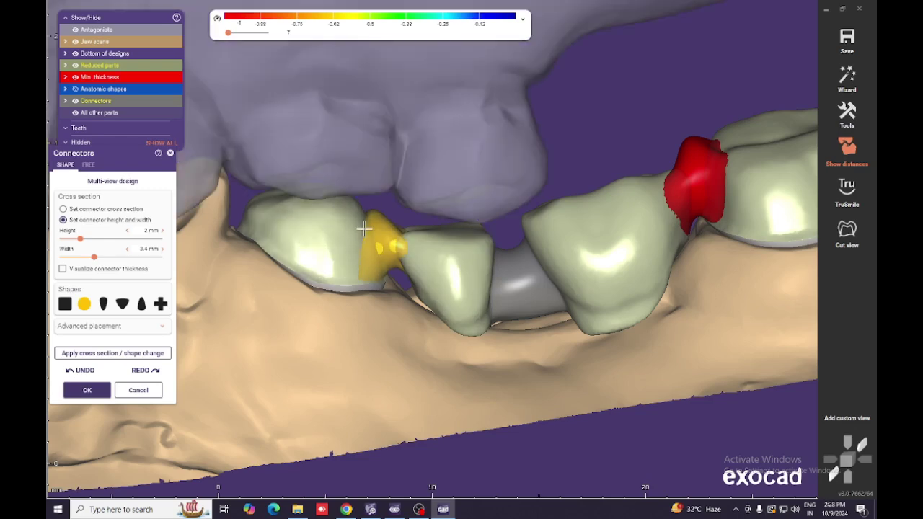
right_click_drag(498, 212, 497, 214)
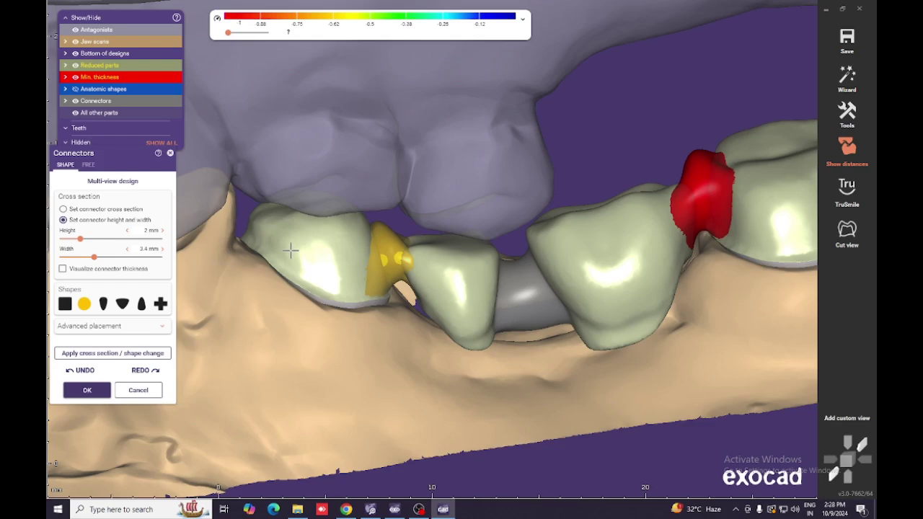
key("ctrl+a")
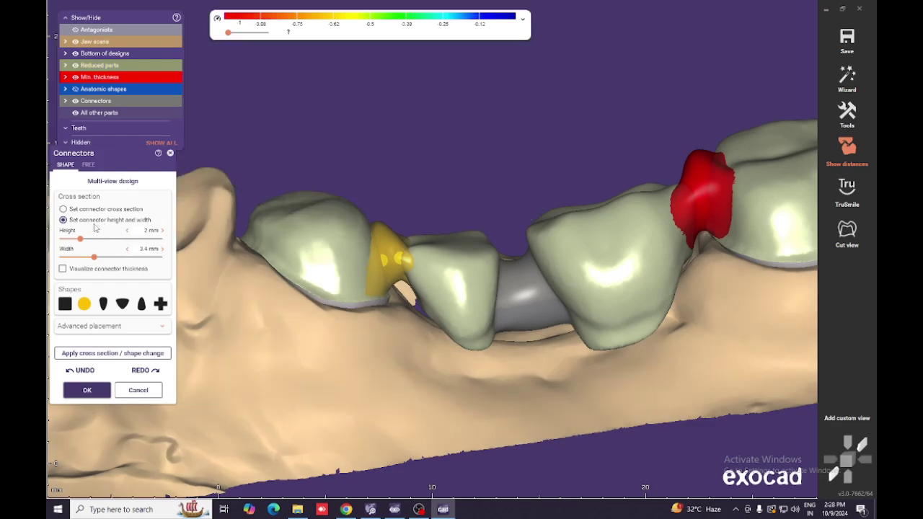
Open the multi-view design for connector 34–35 and expand its cross-section outline on tooth 34 towards the coping's edge.
left_click(105, 184)
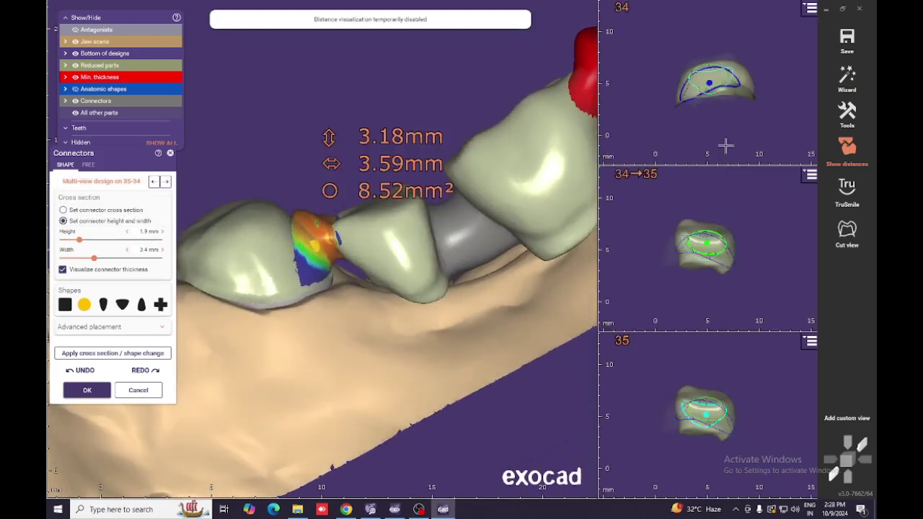
scroll(722, 91, "up", 3)
middle_click_drag(730, 67, 731, 101)
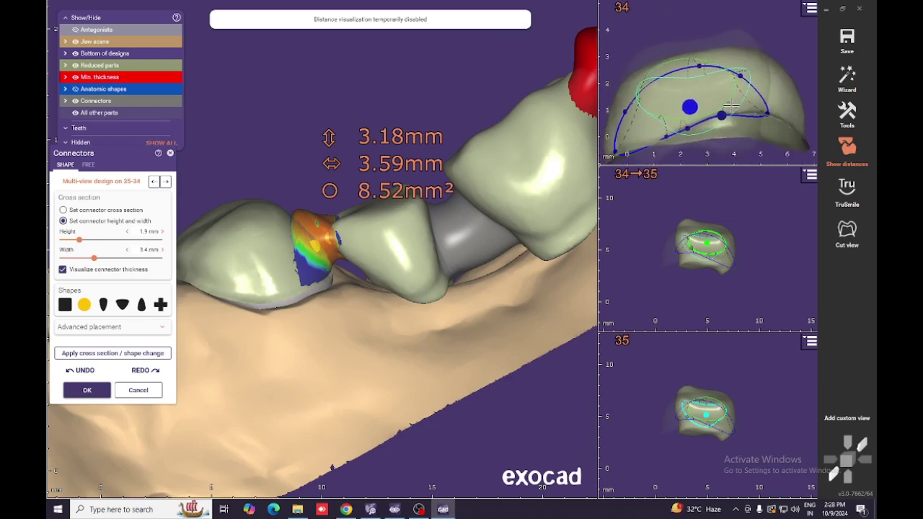
scroll(732, 105, "up", 1)
scroll(674, 115, "up", 1)
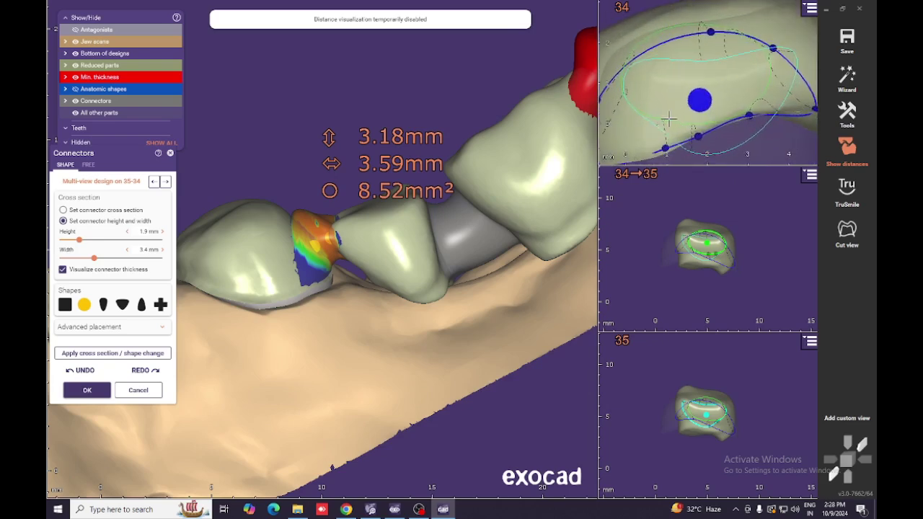
scroll(703, 103, "down", 2)
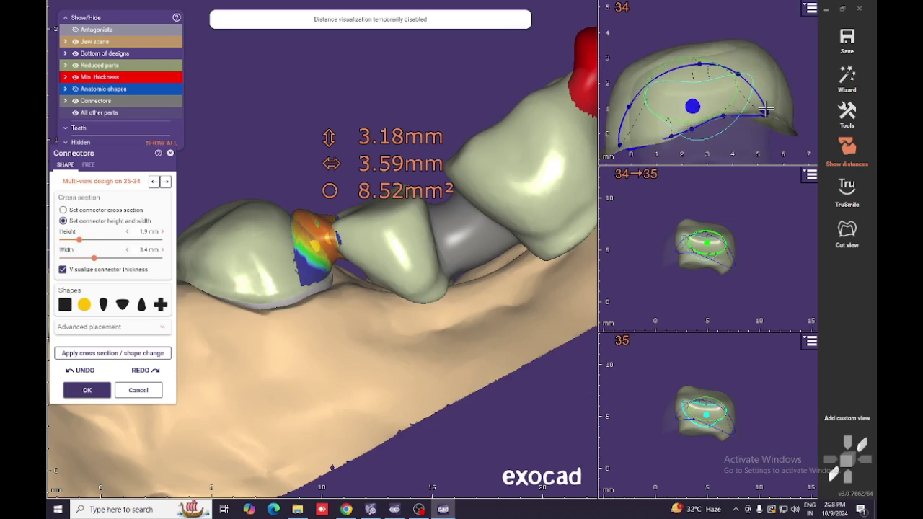
left_click_drag(739, 74, 689, 55)
left_click_drag(633, 94, 625, 82)
Widen and deepen the middle 34→35 cross-section outline to about 3.1 mm high and 4.5 mm wide.
left_click(704, 266)
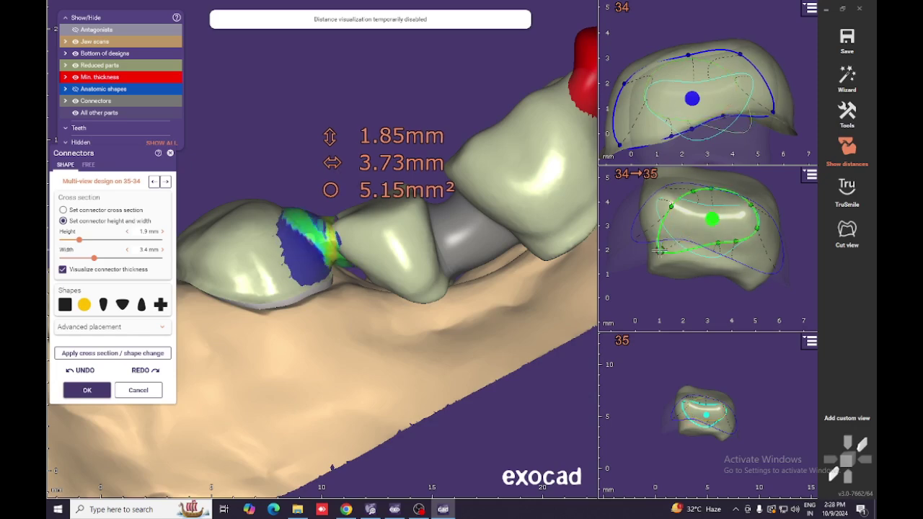
mouse_move(718, 243)
left_mouse_down()
mouse_move(722, 265)
mouse_move(720, 256)
mouse_move(741, 247)
mouse_move(754, 285)
mouse_move(752, 274)
mouse_move(717, 260)
left_mouse_up()
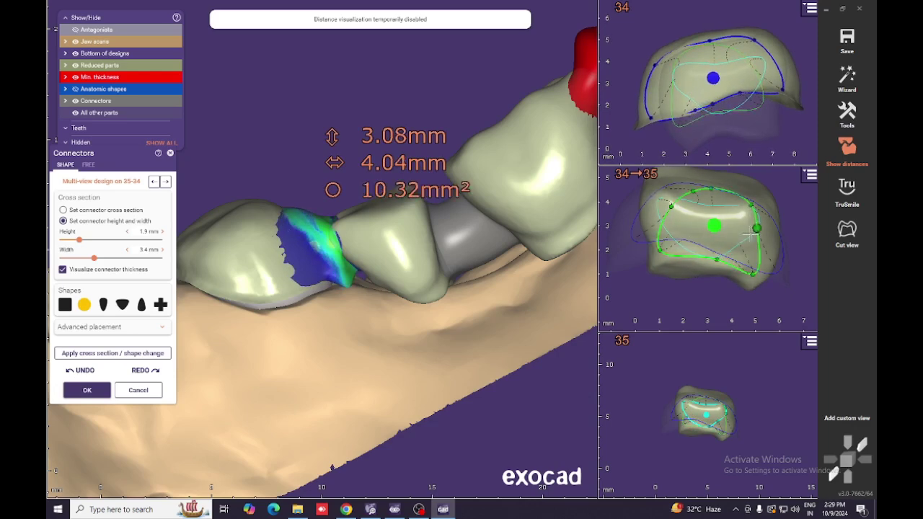
left_click_drag(754, 229, 776, 230)
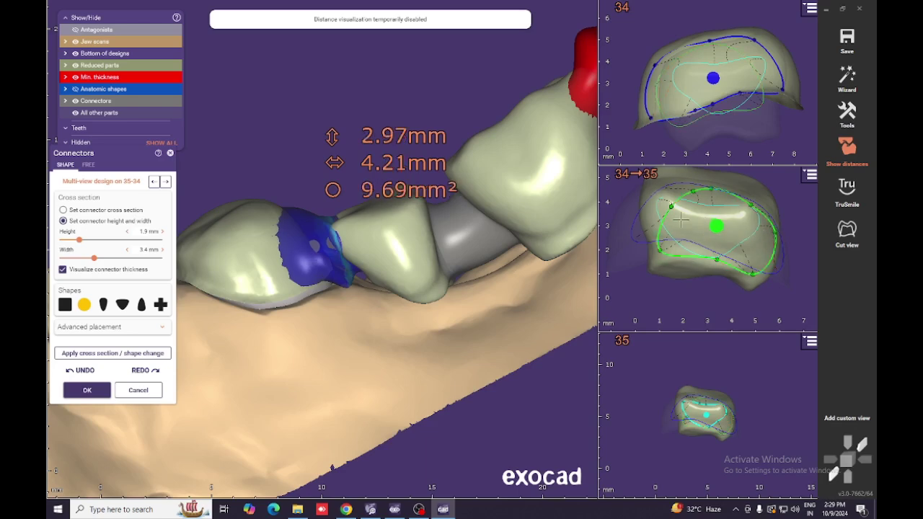
left_click_drag(671, 207, 663, 201)
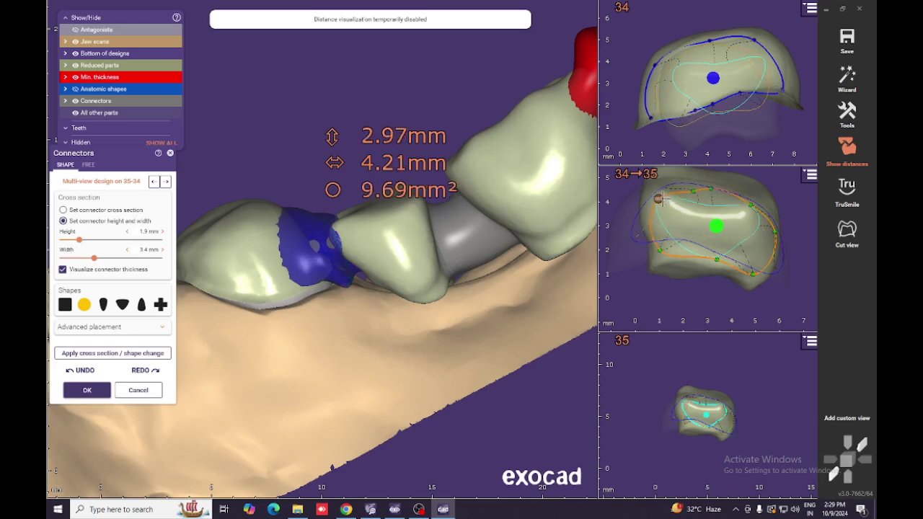
left_click_drag(715, 189, 692, 191)
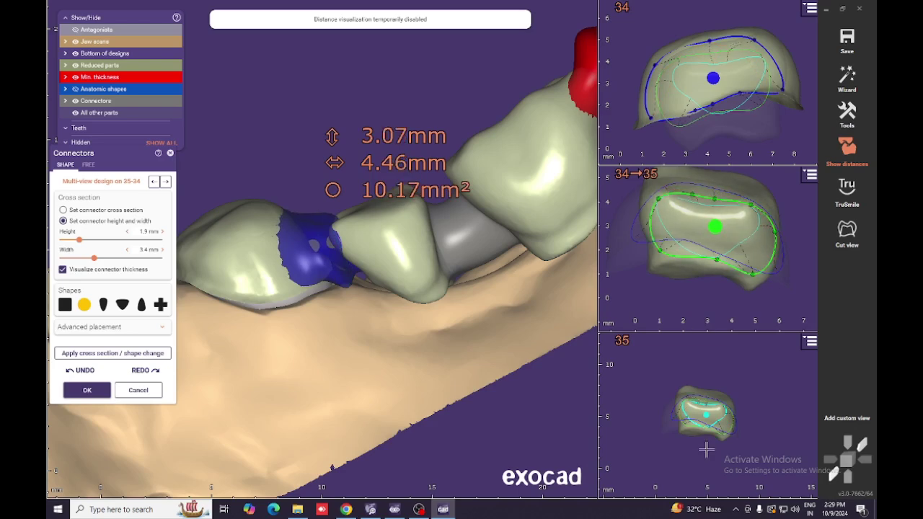
Extend the connector's cross-section outline on tooth 35 downwards and outwards along one side of the pontic.
scroll(716, 415, "up", 5)
right_click_drag(737, 404, 738, 381)
left_click_drag(716, 435, 741, 469)
left_click_drag(746, 415, 778, 484)
left_click_drag(778, 390, 793, 442)
left_click_drag(772, 362, 775, 371)
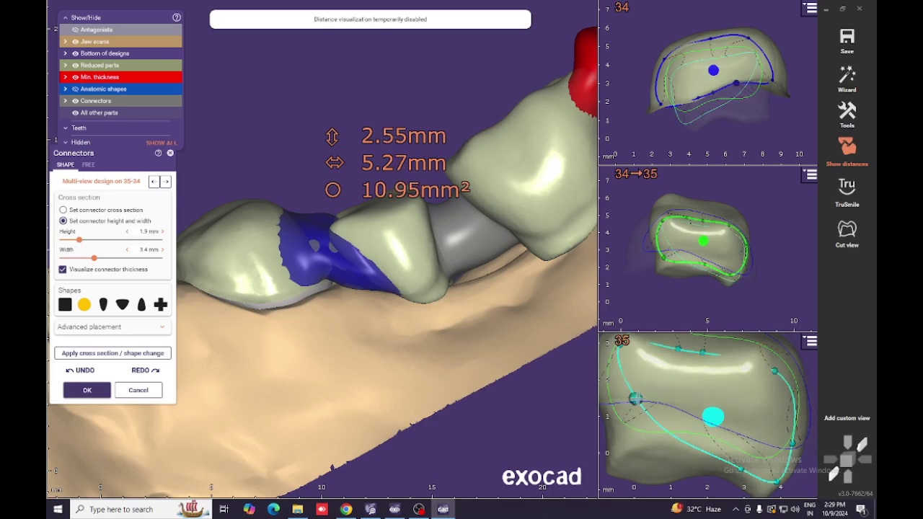
Refine the remaining points of the tooth 35 outline so the cross-section stays within the pontic's contour.
left_click_drag(634, 398, 626, 431)
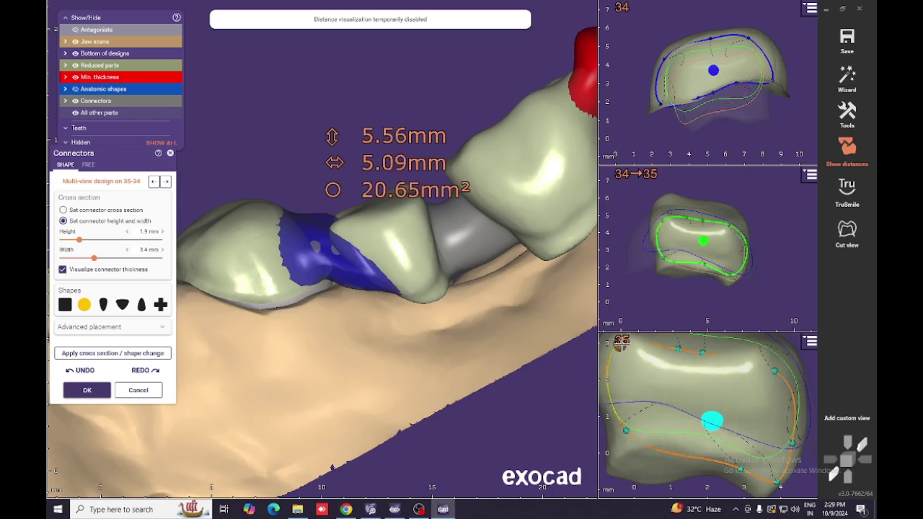
left_click_drag(620, 345, 620, 348)
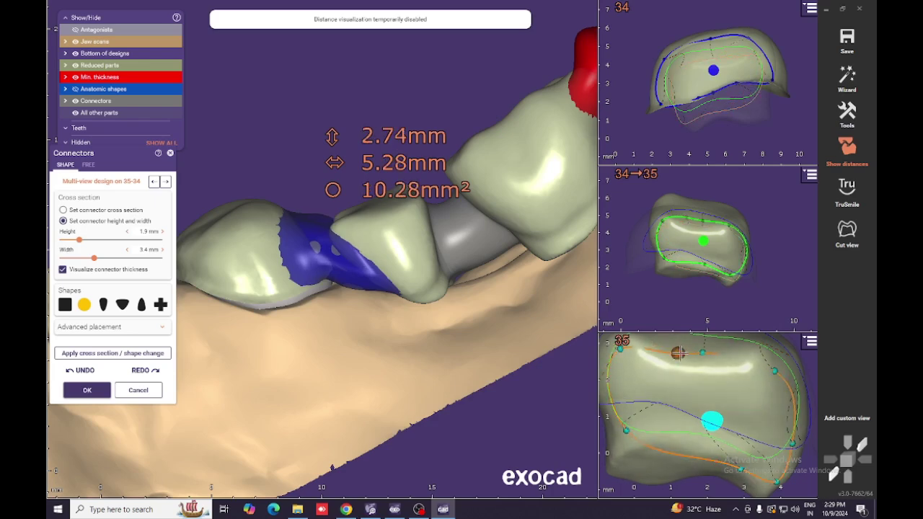
left_click_drag(703, 352, 703, 361)
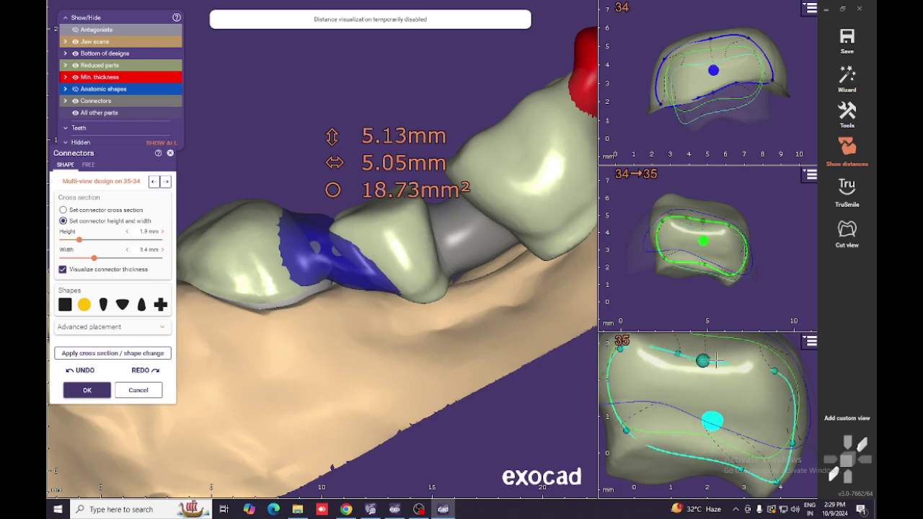
scroll(757, 388, "down", 3)
mouse_move(754, 386)
right_mouse_down()
mouse_move(763, 395)
mouse_move(754, 388)
right_mouse_up()
middle_click_drag(756, 425, 707, 407)
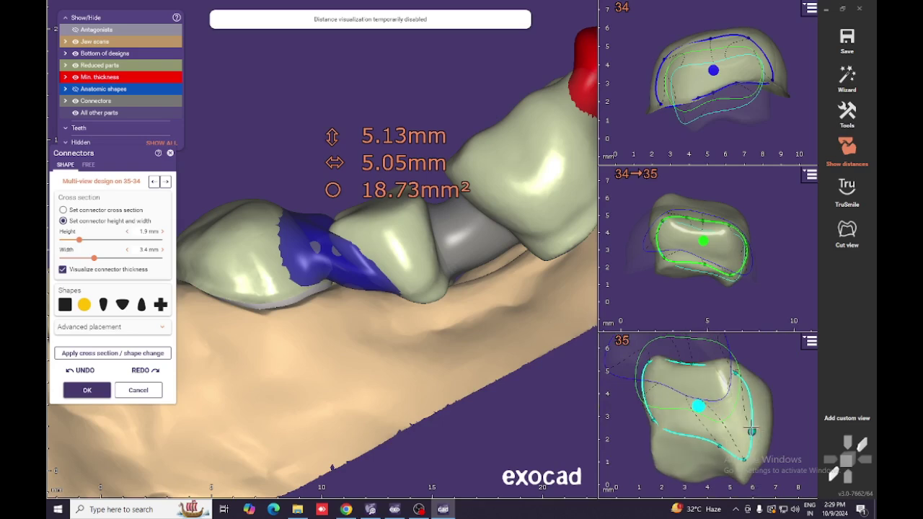
left_click_drag(752, 431, 747, 422)
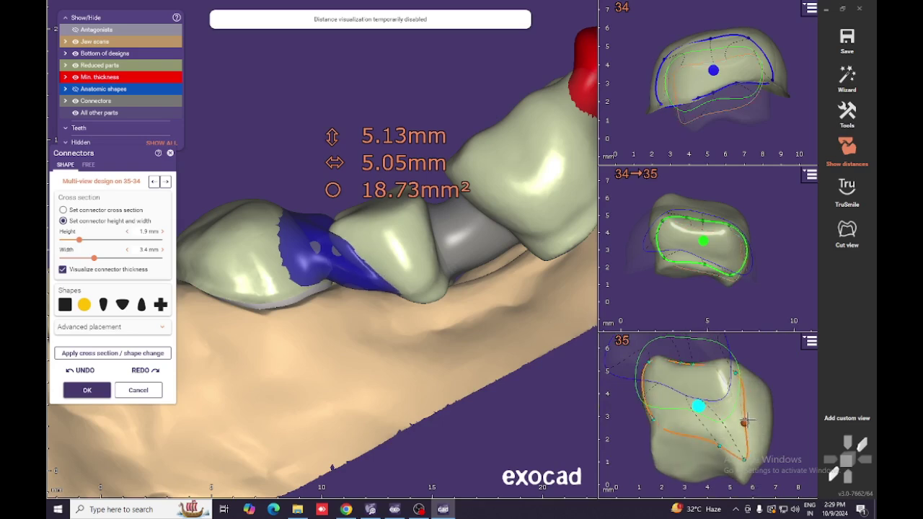
Pull in one side of the 34→35 and tooth 34 cross-section outlines and accept the connector shape.
mouse_move(363, 307)
right_mouse_down()
mouse_move(366, 326)
mouse_move(368, 306)
right_mouse_up()
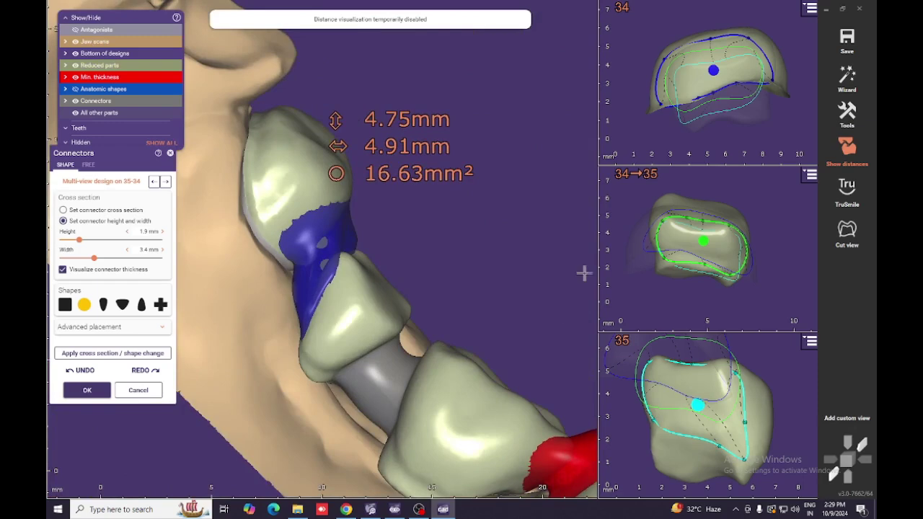
scroll(738, 242, "up", 3)
left_click(723, 245)
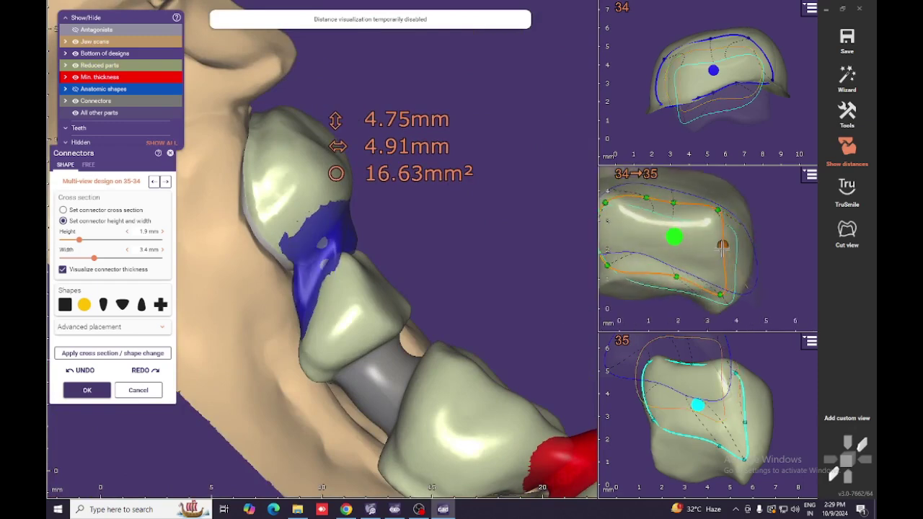
left_click_drag(723, 245, 714, 303)
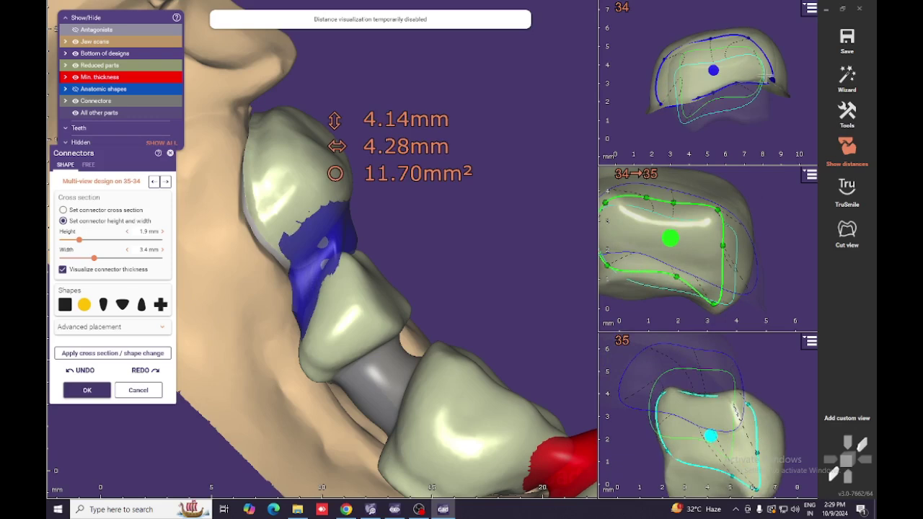
left_click_drag(772, 84, 745, 43)
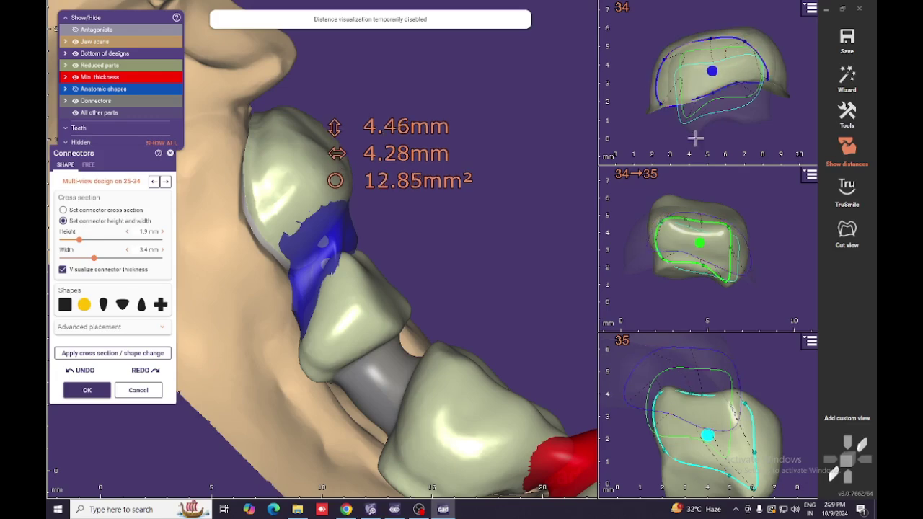
left_click(86, 391)
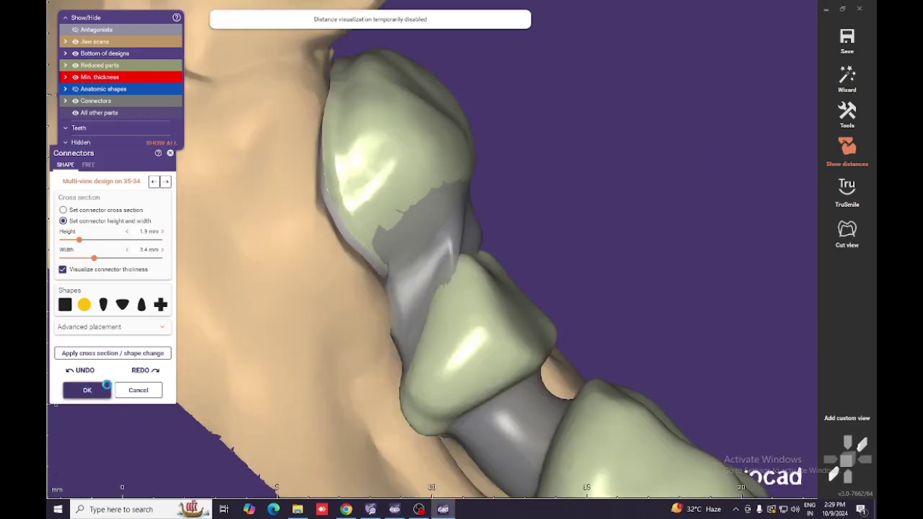
Edit the connector between teeth 35 and 36 by height and width, and apply a 3 mm by 3.8 mm cross-section.
scroll(441, 269, "up", 2)
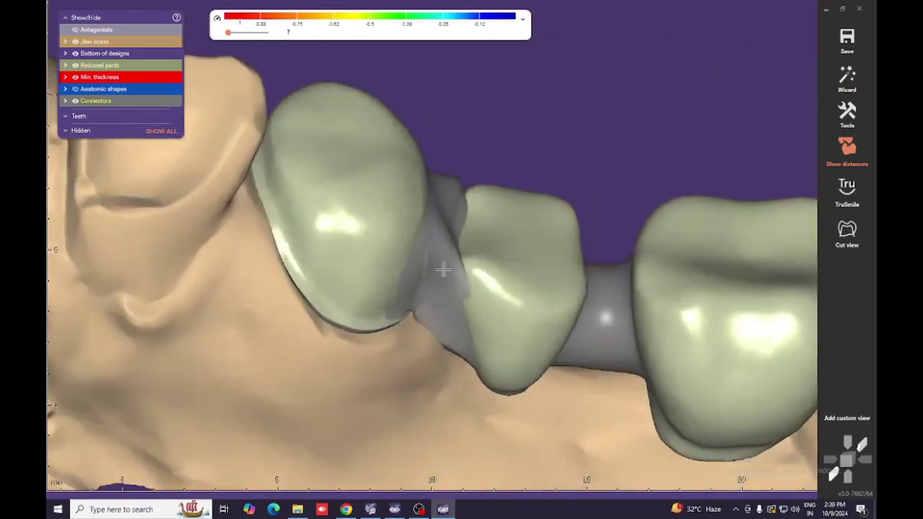
right_click_drag(443, 270, 435, 270)
middle_click_drag(435, 270, 431, 256)
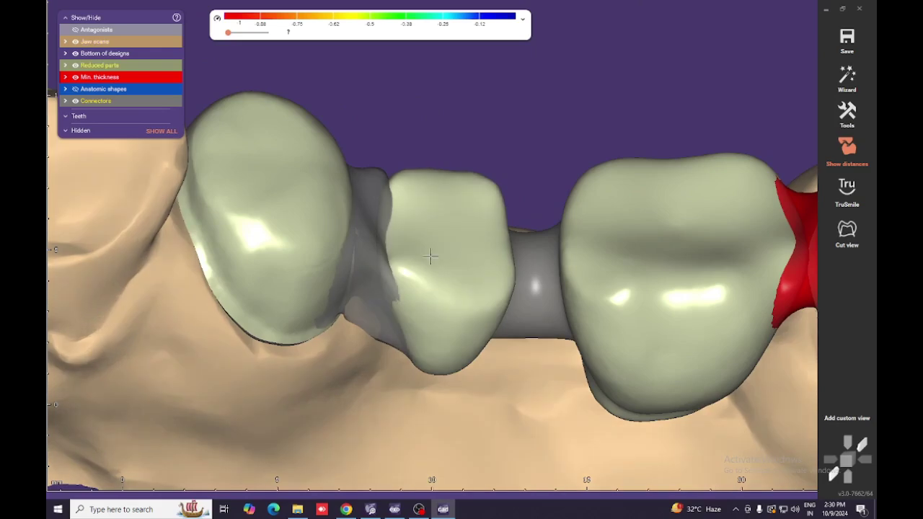
right_click(537, 256)
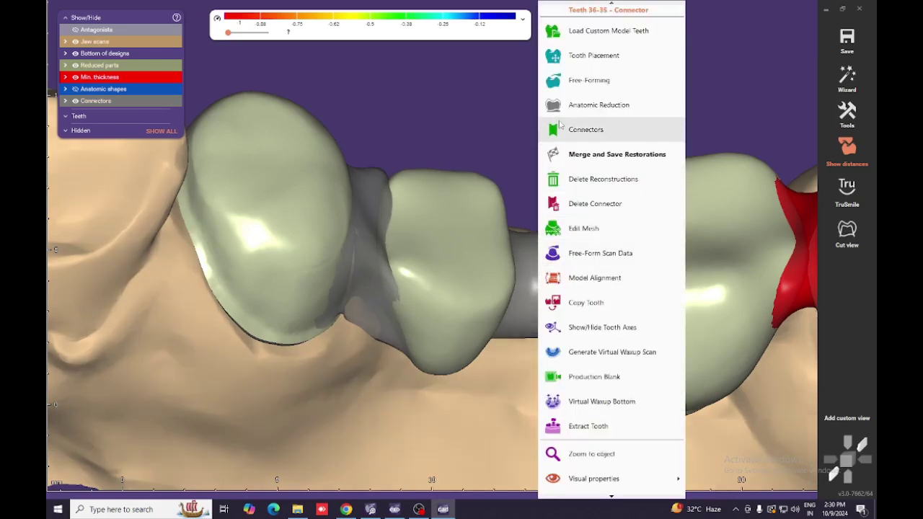
left_click(557, 130)
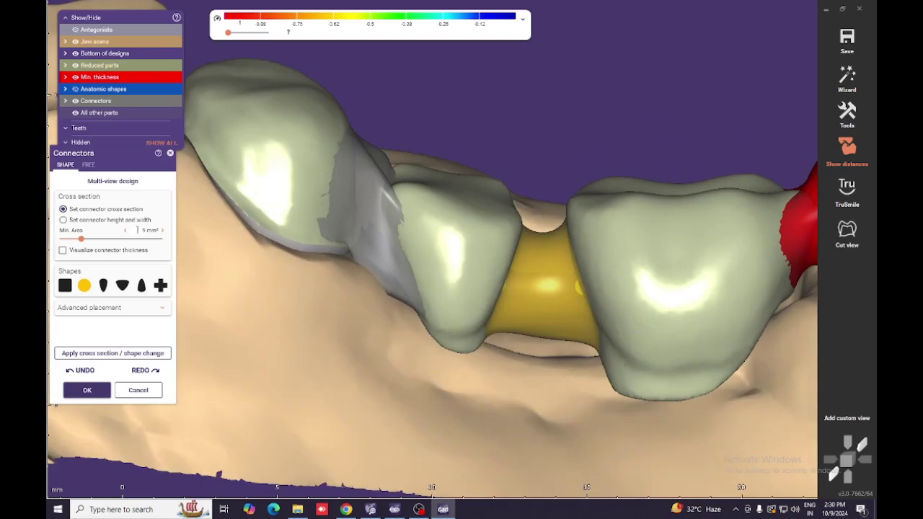
left_click(63, 220)
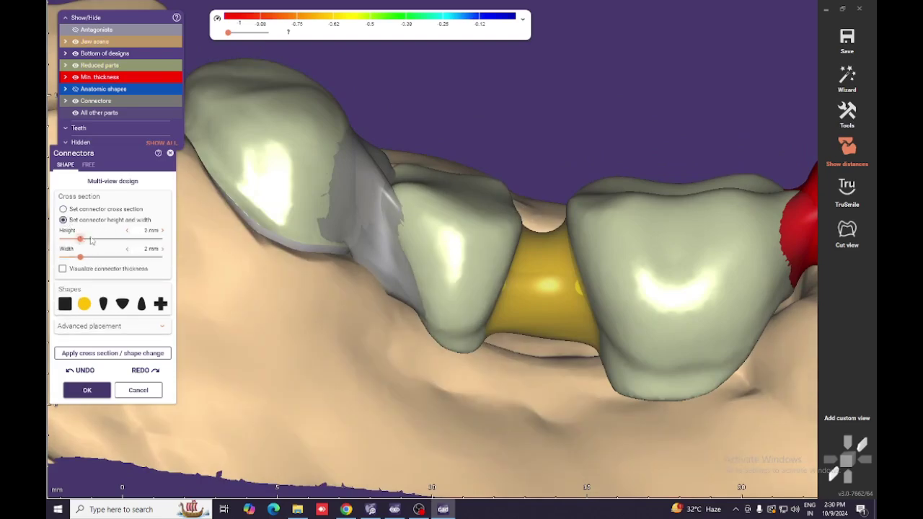
left_click(99, 258)
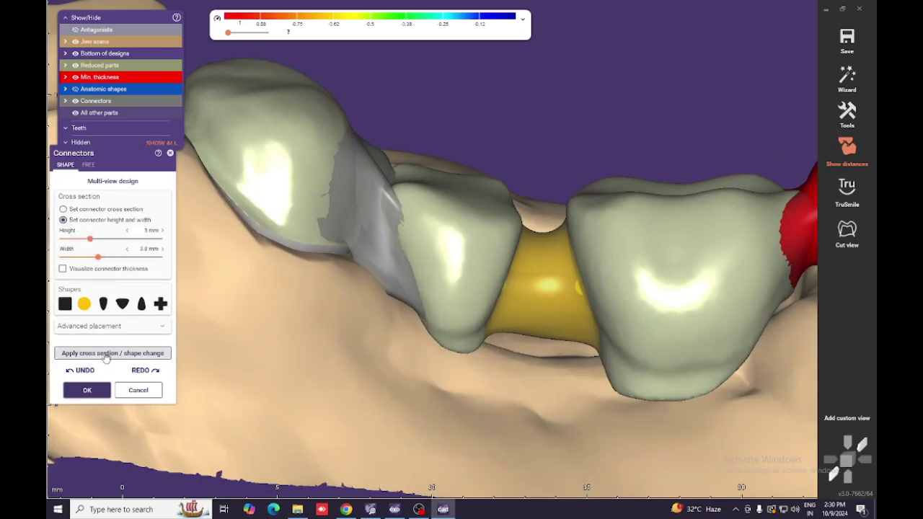
left_click(106, 355)
Enlarge the 35–36 connector to 3.8 mm high and 4.6 mm wide, shift it slightly sideways between the teeth, and accept it.
mouse_move(494, 266)
right_mouse_down()
mouse_move(499, 360)
mouse_move(503, 254)
mouse_move(505, 272)
right_mouse_up()
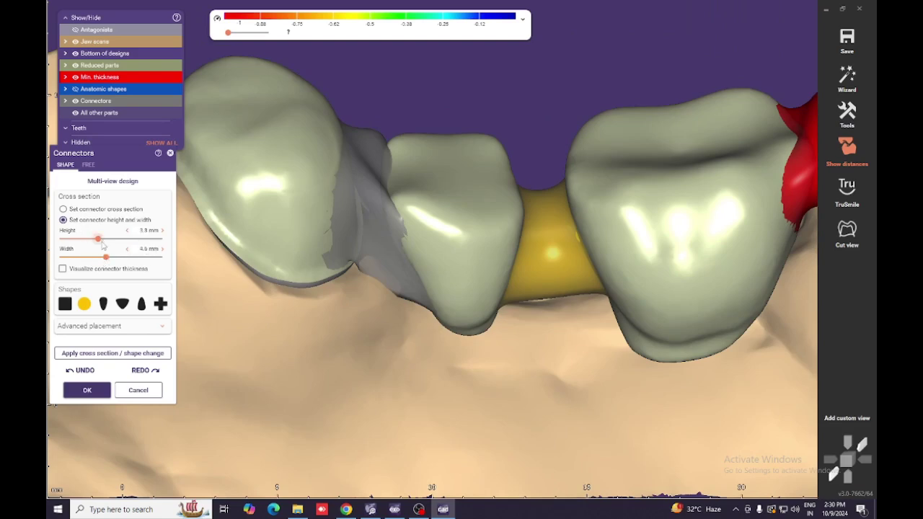
left_click(108, 353)
right_click_drag(389, 310, 393, 259)
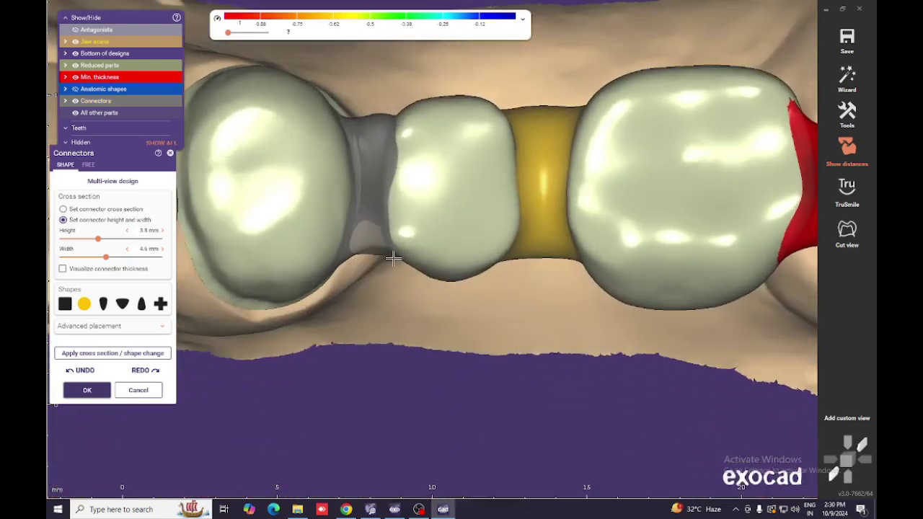
mouse_move(548, 156)
left_mouse_down()
mouse_move(548, 169)
mouse_move(542, 163)
left_mouse_up()
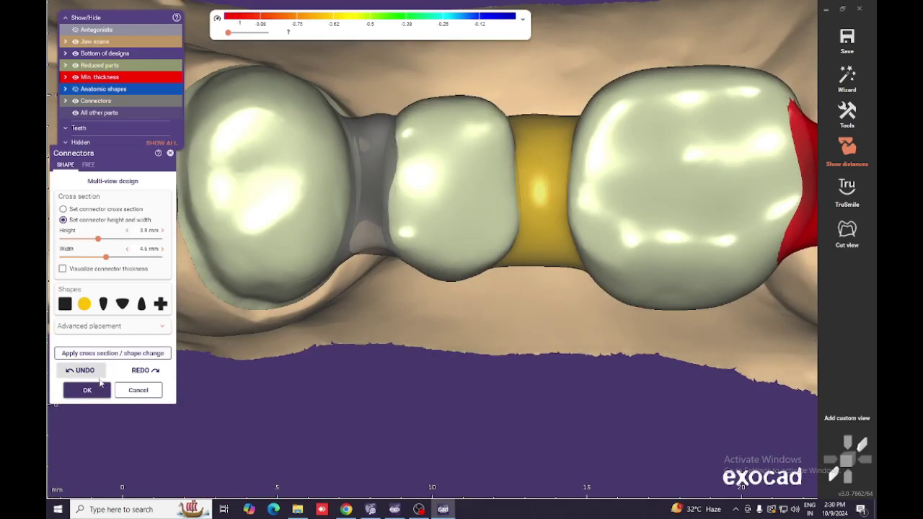
left_click(87, 390)
Edit the connector between teeth 36 and 37 by height and width, and apply a width of 3.7 mm.
middle_click_drag(613, 197, 437, 208)
right_click_drag(437, 208, 437, 208)
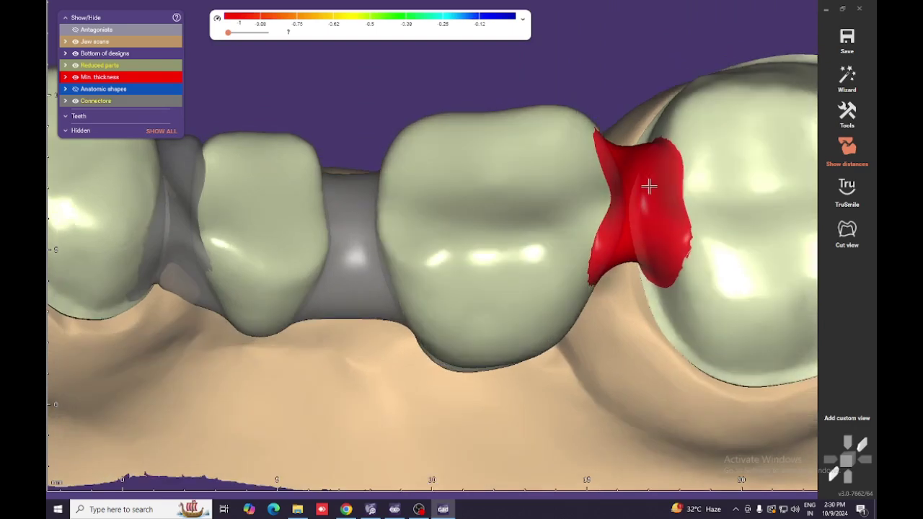
right_click(650, 186)
left_click(658, 182)
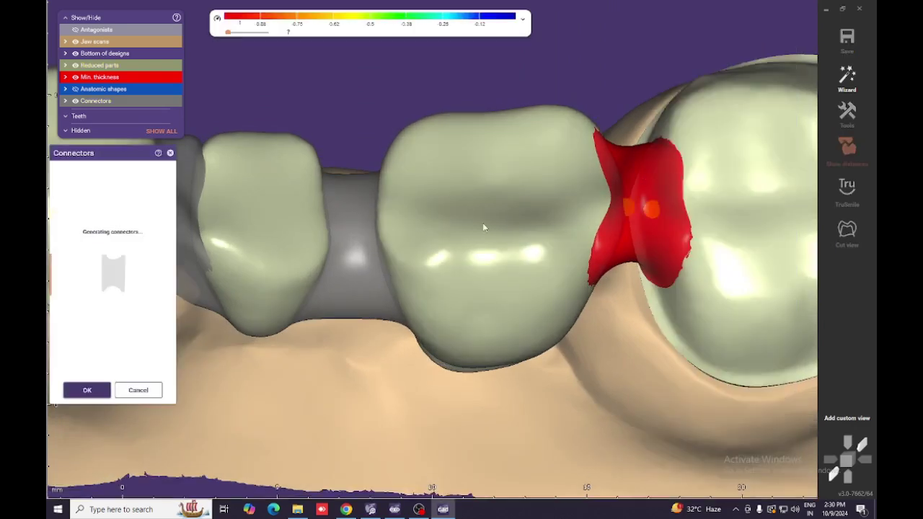
left_click(64, 220)
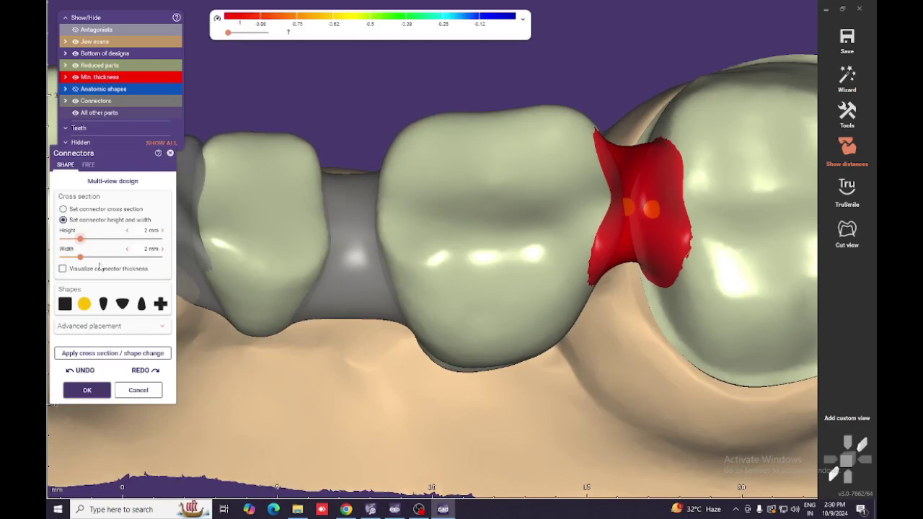
left_click(97, 257)
left_click(108, 353)
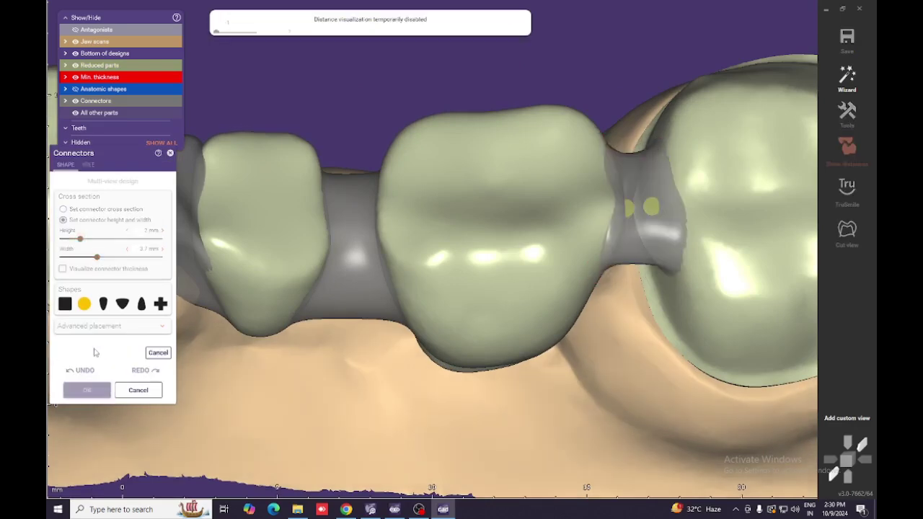
Widen the 36–37 connector to 4.8 mm and shift it sideways between the two teeth.
left_click(108, 257)
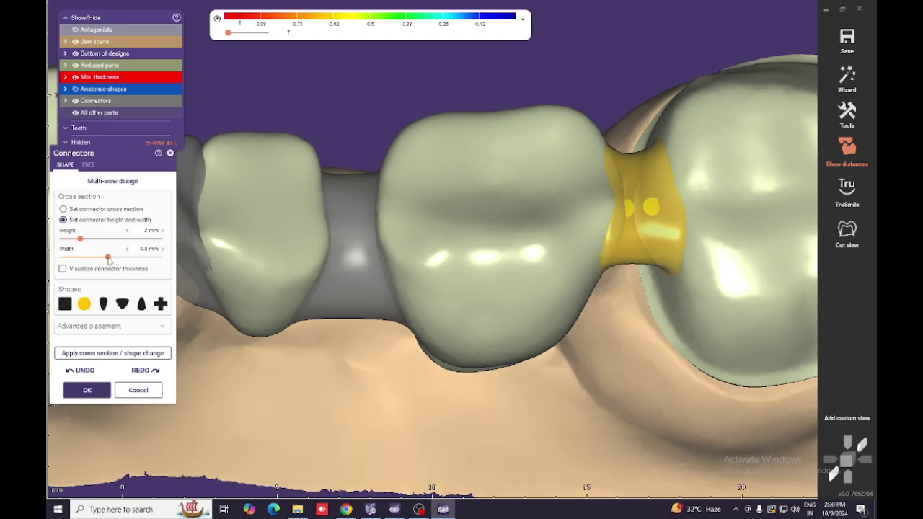
left_click(111, 354)
right_click_drag(435, 339, 444, 292)
left_click_drag(643, 213, 634, 251)
right_click_drag(635, 253, 633, 266)
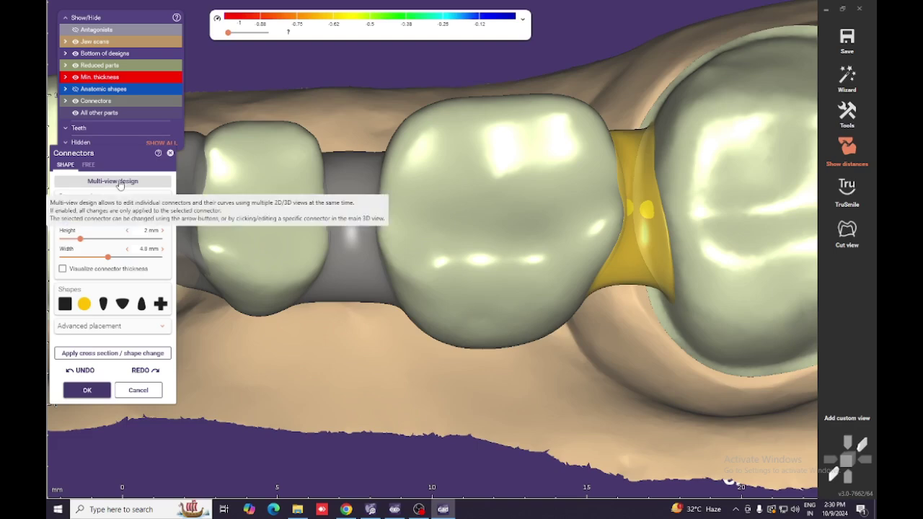
Enable multi-view design for the 36–37 connector and raise one end of the middle 36→37 outline's upper edge.
left_click(120, 186)
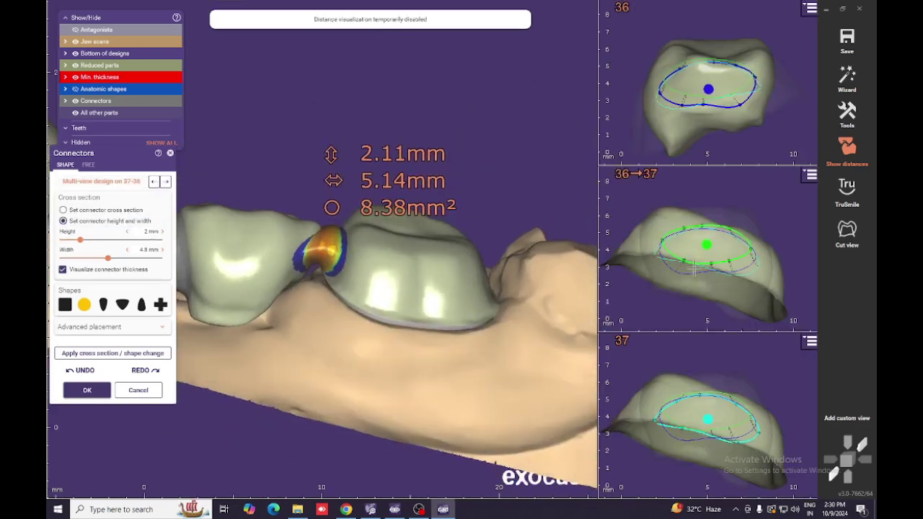
scroll(670, 243, "up", 2)
left_click_drag(696, 214, 677, 198)
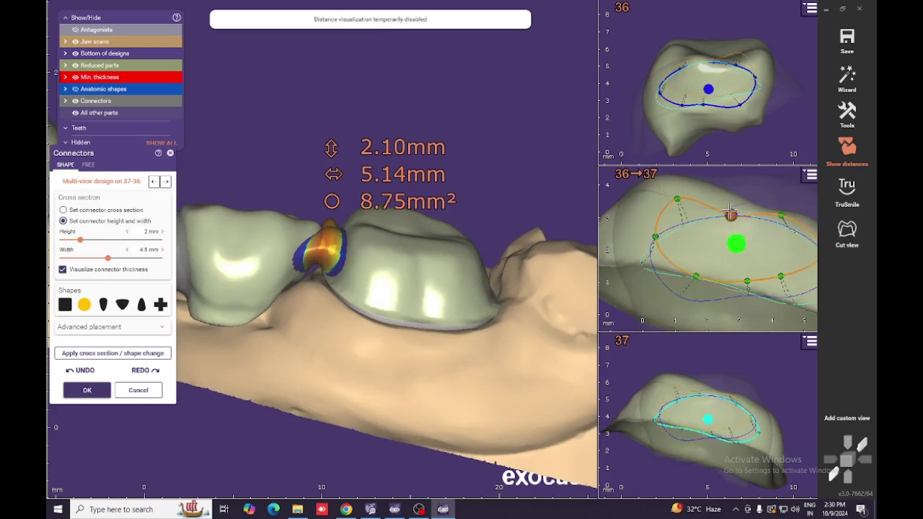
left_click_drag(731, 213, 731, 215)
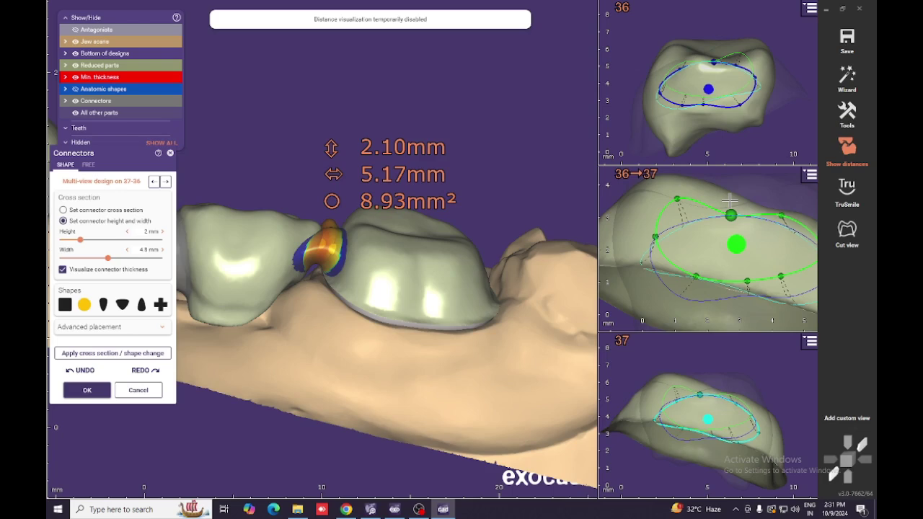
Lower the bottom edge and extend one end of the 36→37 outline to about 2.9 mm high and 5.35 mm wide.
middle_click_drag(730, 201, 690, 195)
left_click_drag(745, 207, 703, 286)
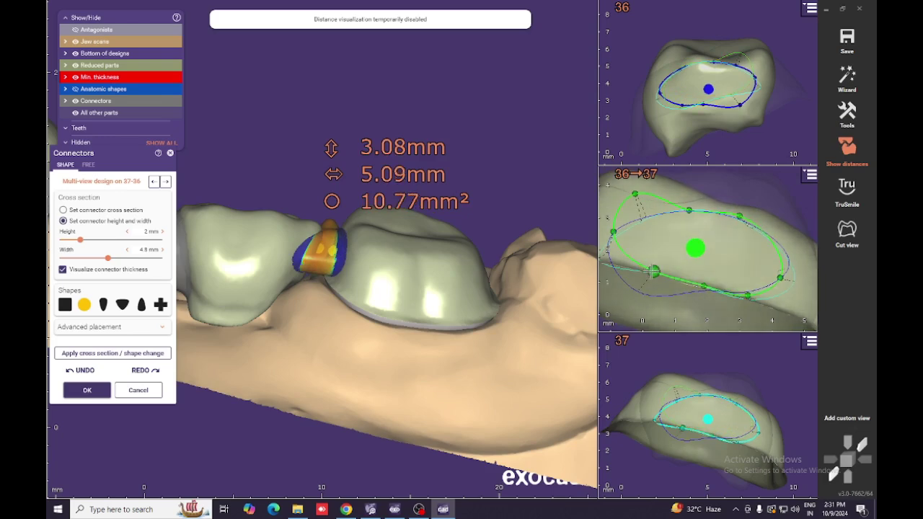
left_click_drag(647, 271, 648, 270)
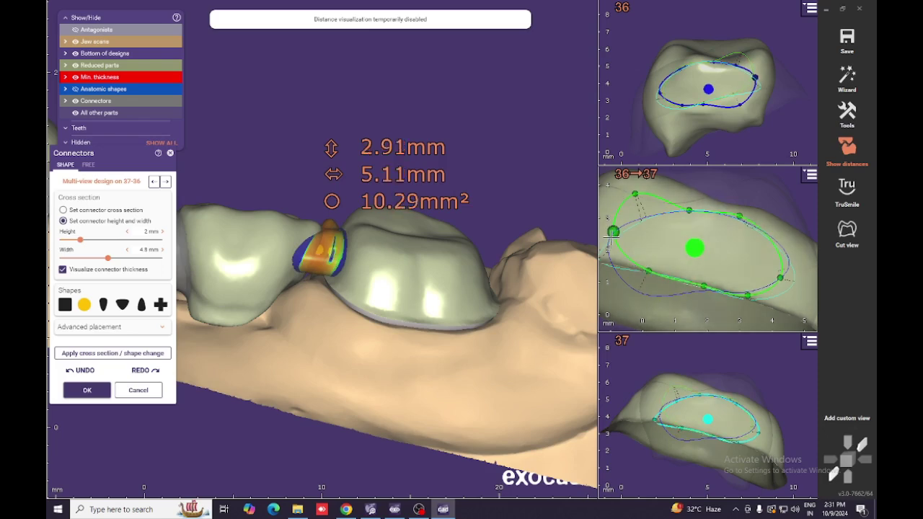
left_click_drag(613, 232, 606, 253)
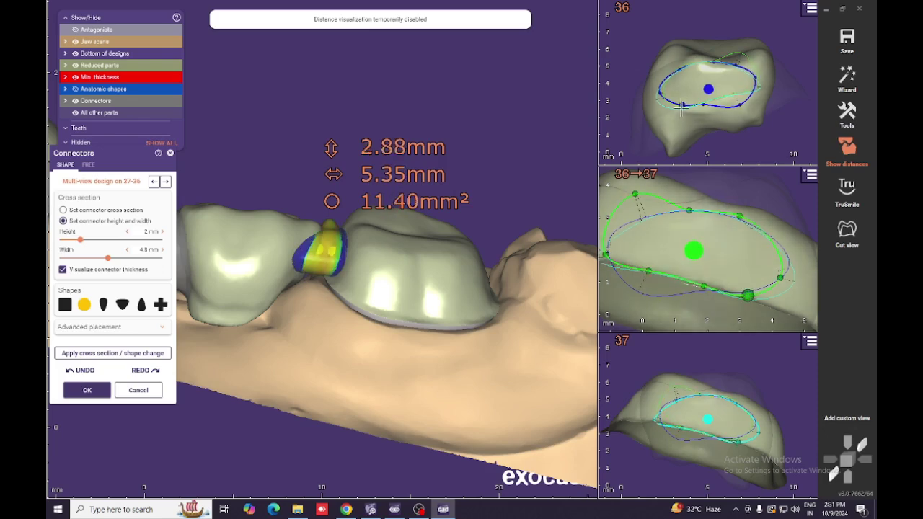
Extend the lower corners and sides of the connector's cross-section outline on tooth 36 within the pontic's contour.
left_click_drag(661, 113, 662, 115)
scroll(735, 215, "down", 2)
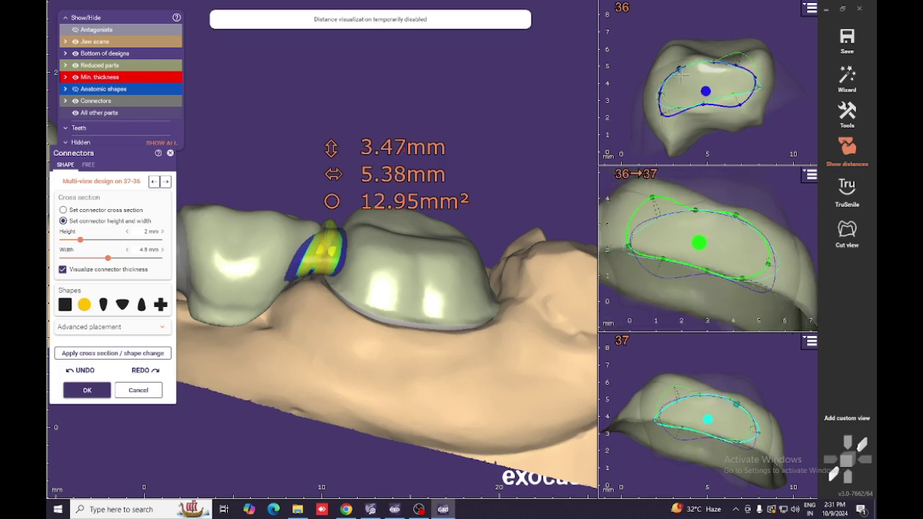
left_click_drag(739, 114, 736, 98)
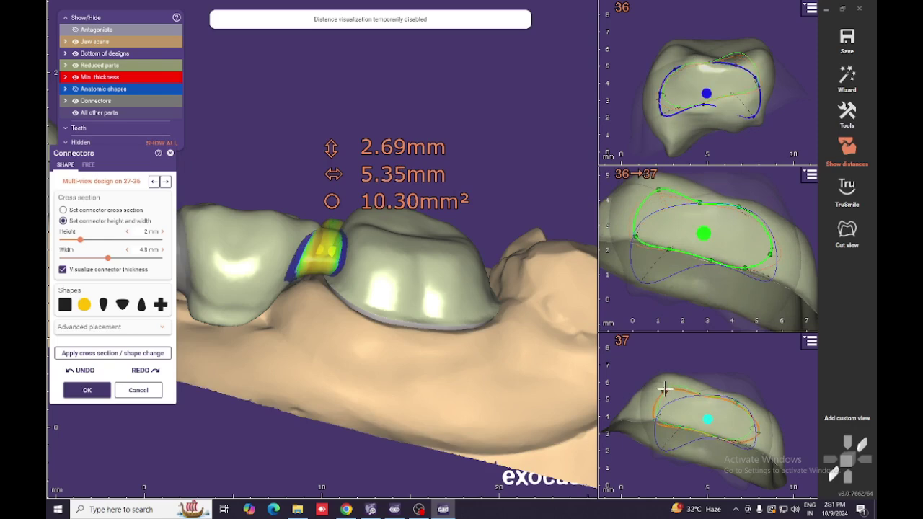
Raise the upper edge of the connector's outline on tooth 37, follow the coping's contour, and accept the connector shape.
left_click_drag(663, 389, 669, 390)
right_click_drag(700, 418, 701, 441)
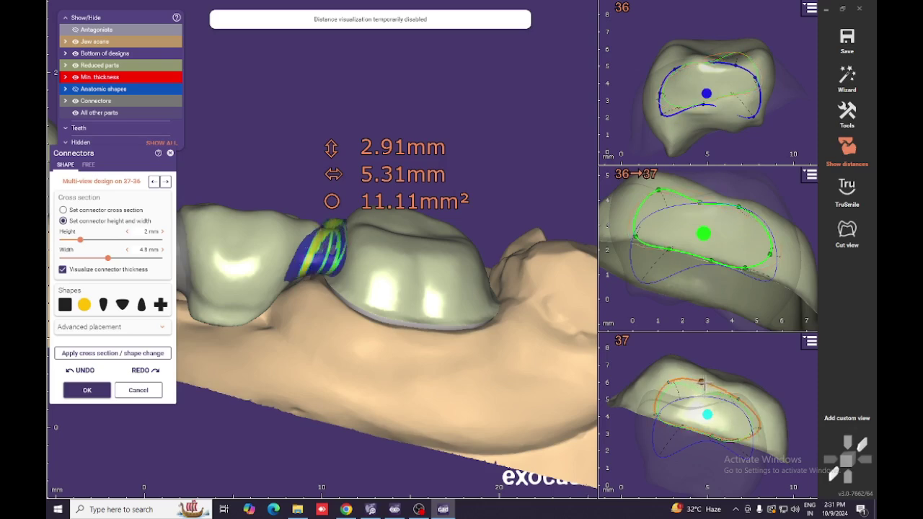
left_click_drag(701, 380, 748, 393)
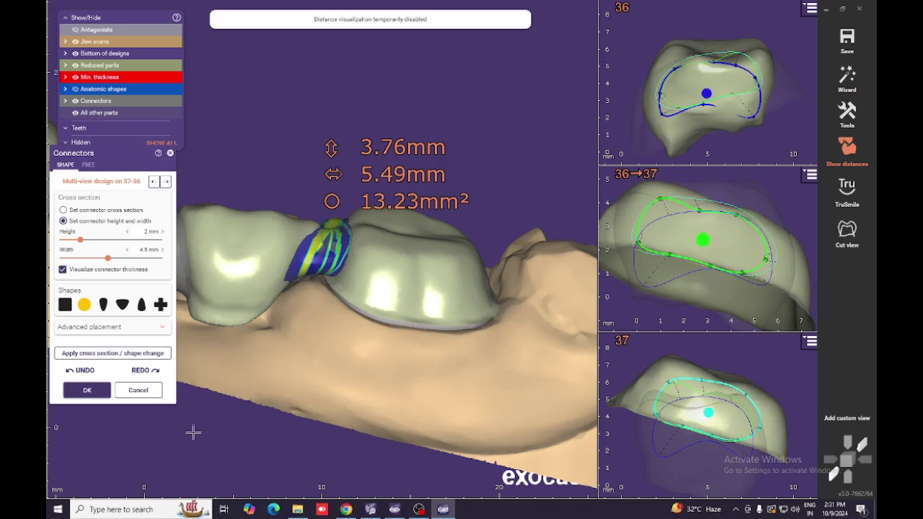
left_click(87, 391)
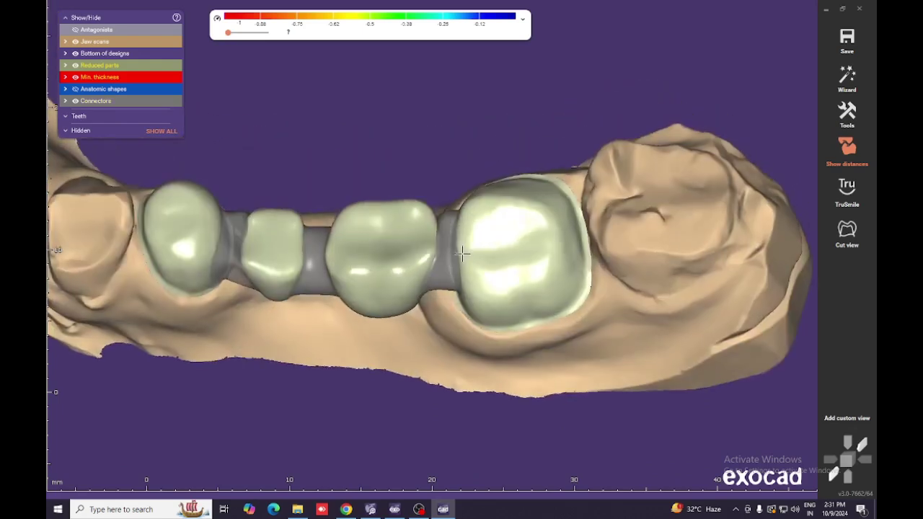
Merge and save the bridge restoration through the wizard, and continue to free-forming the merged restoration.
left_click(856, 84)
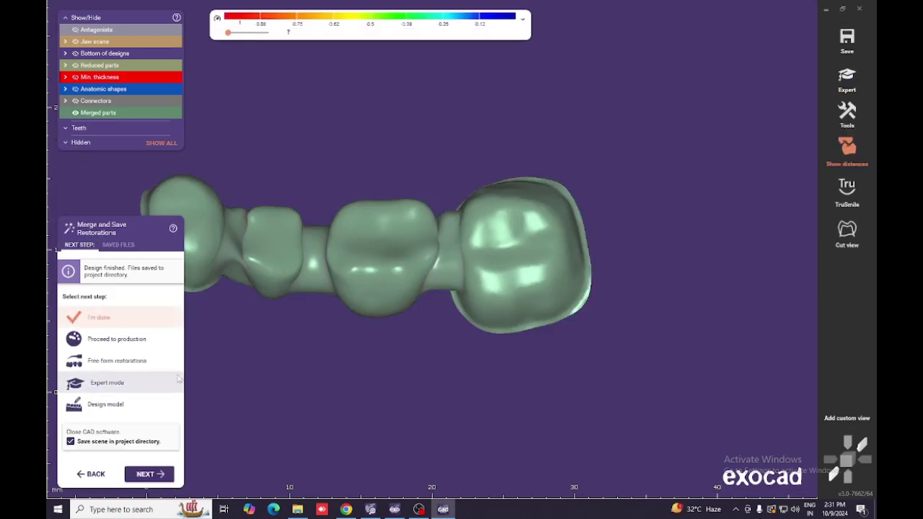
right_click_drag(320, 311, 389, 303)
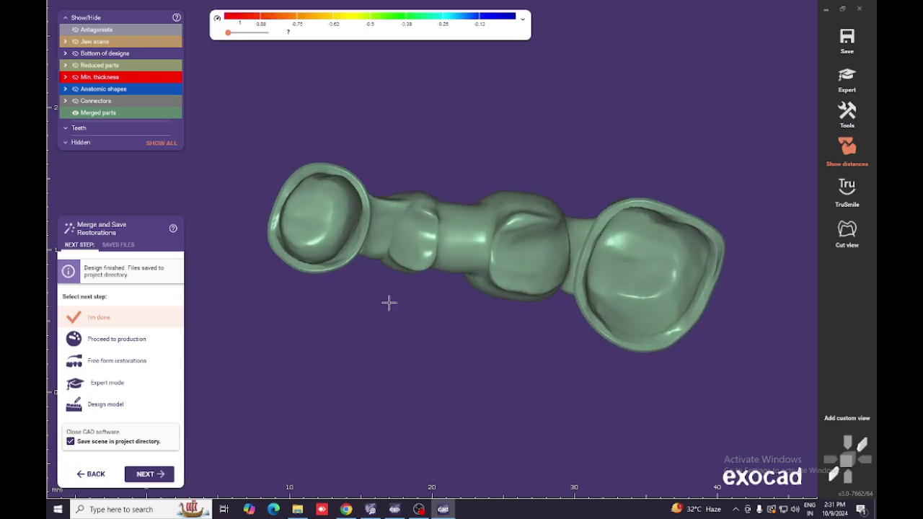
left_click(114, 368)
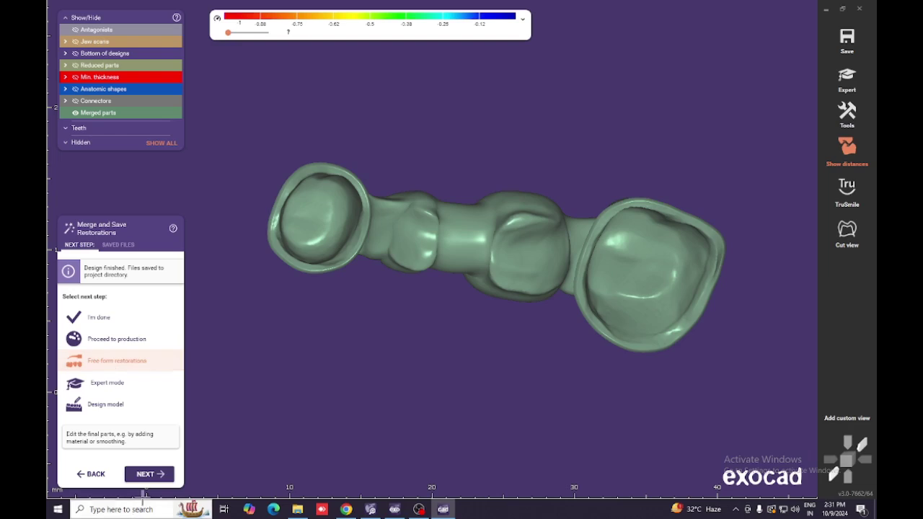
left_click(148, 475)
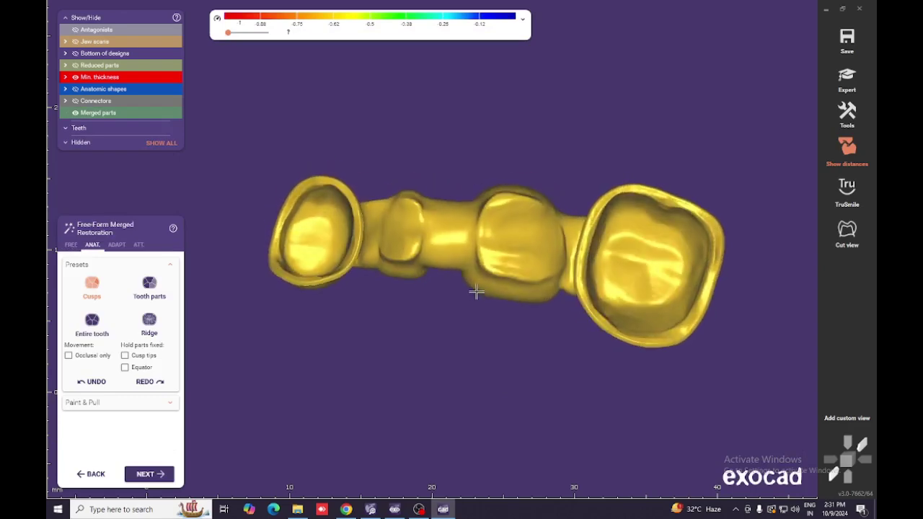
Switch to freehand shaping with the Add/Remove brush and show the jaw scan under the merged bridge.
left_click(72, 246)
right_click_drag(490, 265, 511, 259)
key("j")
key("j")
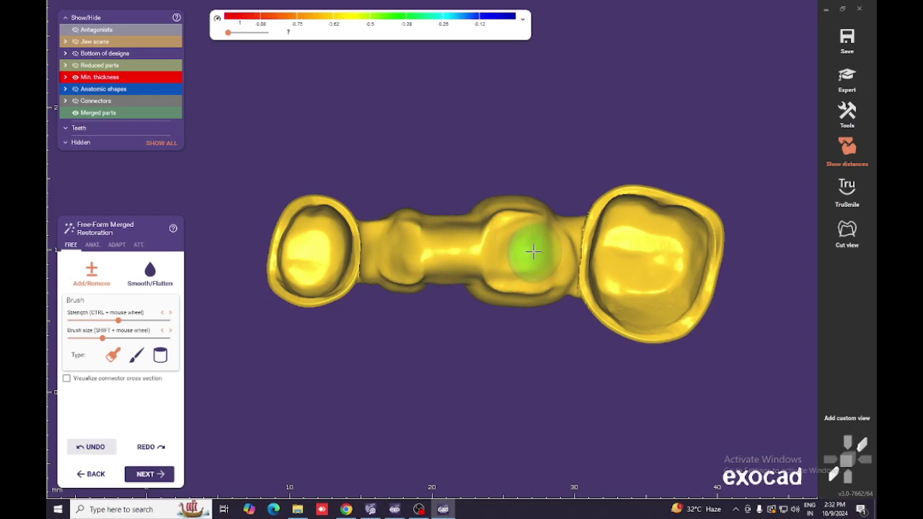
key("j")
right_click_drag(535, 252, 522, 250)
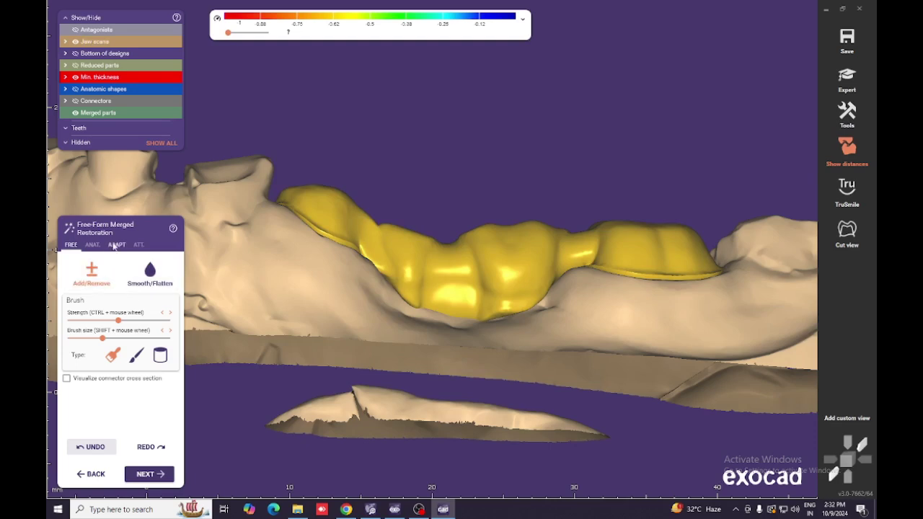
Adapt the merged bridge to the gingiva with a desired distance of 0.01 mm.
left_click(114, 245)
left_click(176, 315)
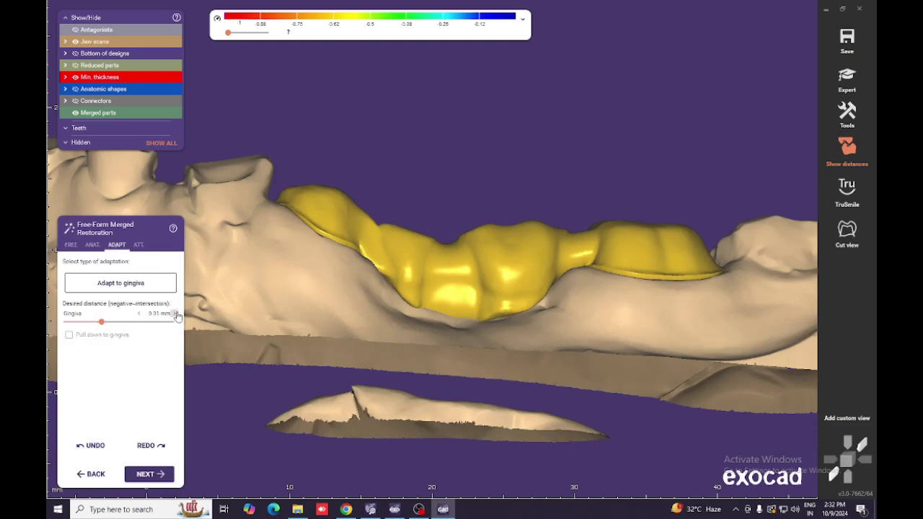
left_click(150, 288)
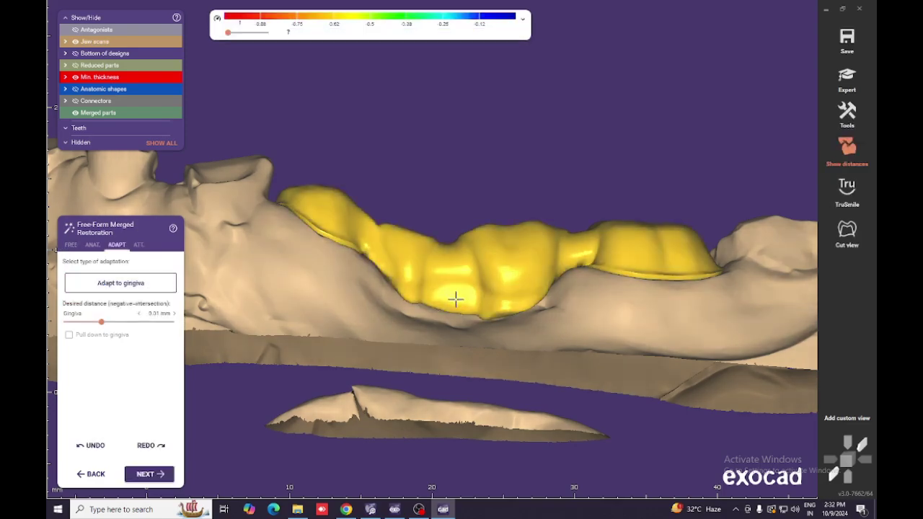
mouse_move(456, 300)
right_mouse_down()
mouse_move(465, 304)
mouse_move(454, 303)
right_mouse_up()
right_click_drag(463, 303, 361, 224)
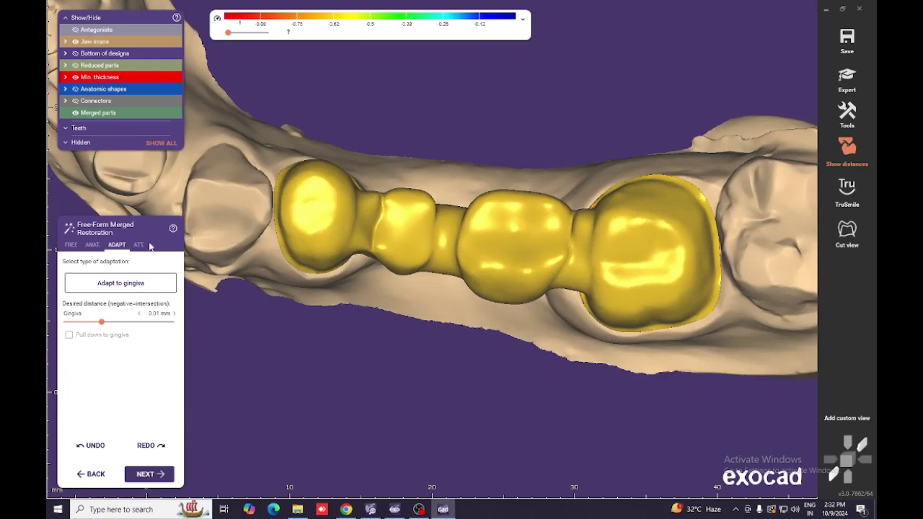
Return to freehand shaping and smooth the surface of the merged bridge with the Smooth/Flatten tool.
left_click(70, 245)
left_click(145, 278)
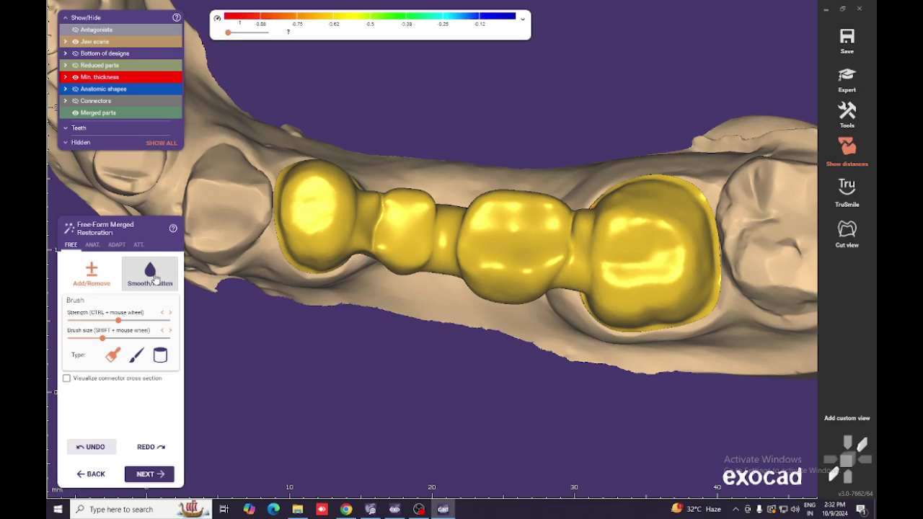
left_click(145, 278)
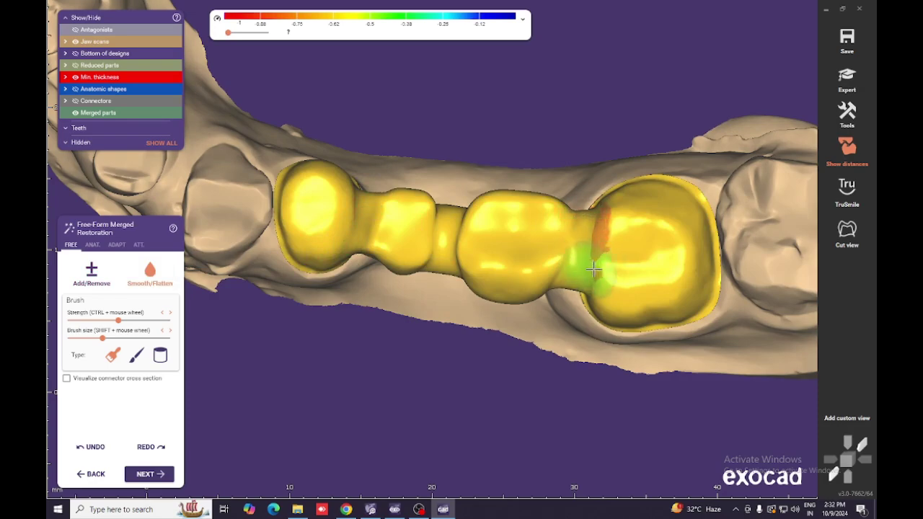
Show the antagonist against the merged bridge to check it from the side, and save the free-forming modifications to complete the wizard.
mouse_move(593, 269)
right_mouse_down()
mouse_move(602, 254)
mouse_move(604, 262)
right_mouse_up()
mouse_move(542, 268)
right_mouse_down()
mouse_move(529, 259)
mouse_move(338, 274)
mouse_move(346, 273)
right_mouse_up()
middle_click_drag(346, 272, 553, 300)
scroll(549, 294, "down", 4)
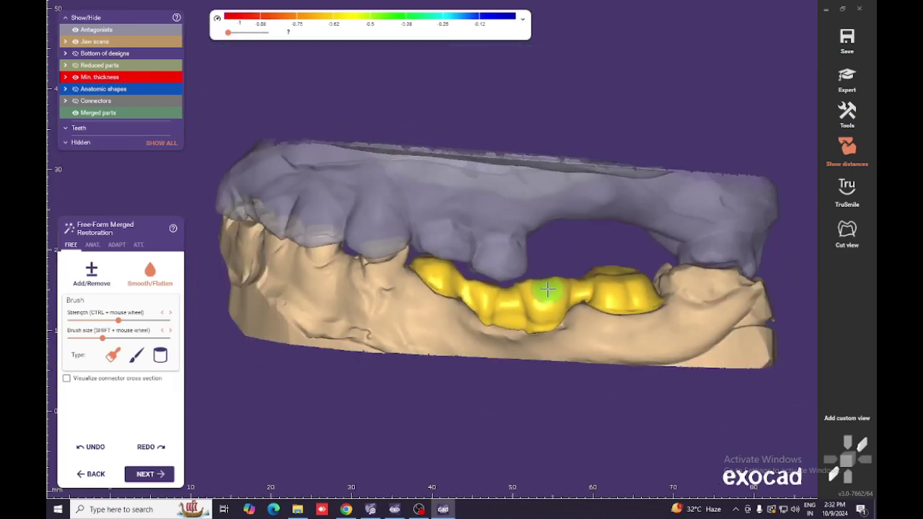
right_click_drag(547, 288, 551, 281)
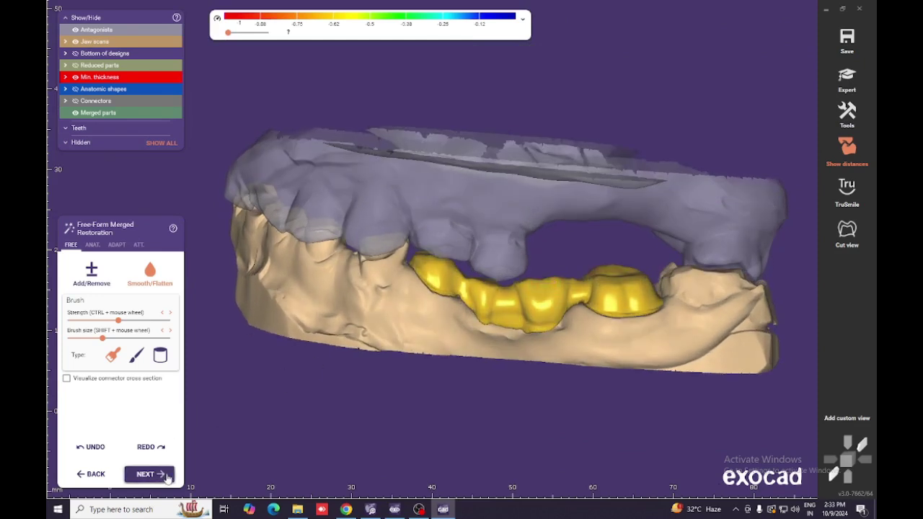
left_click(167, 478)
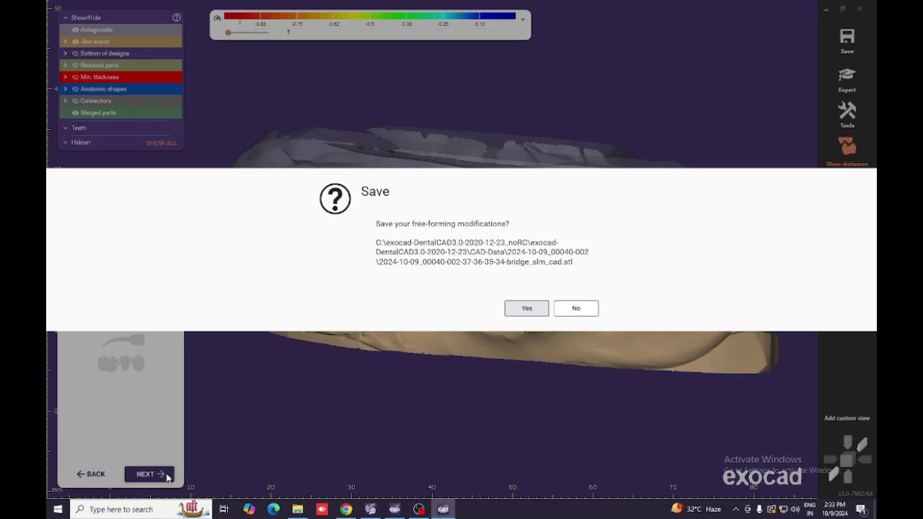
left_click(528, 308)
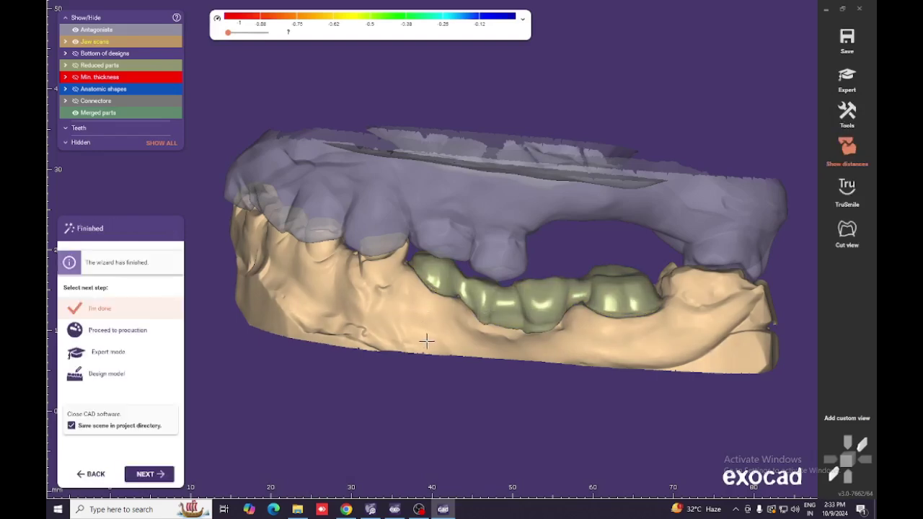